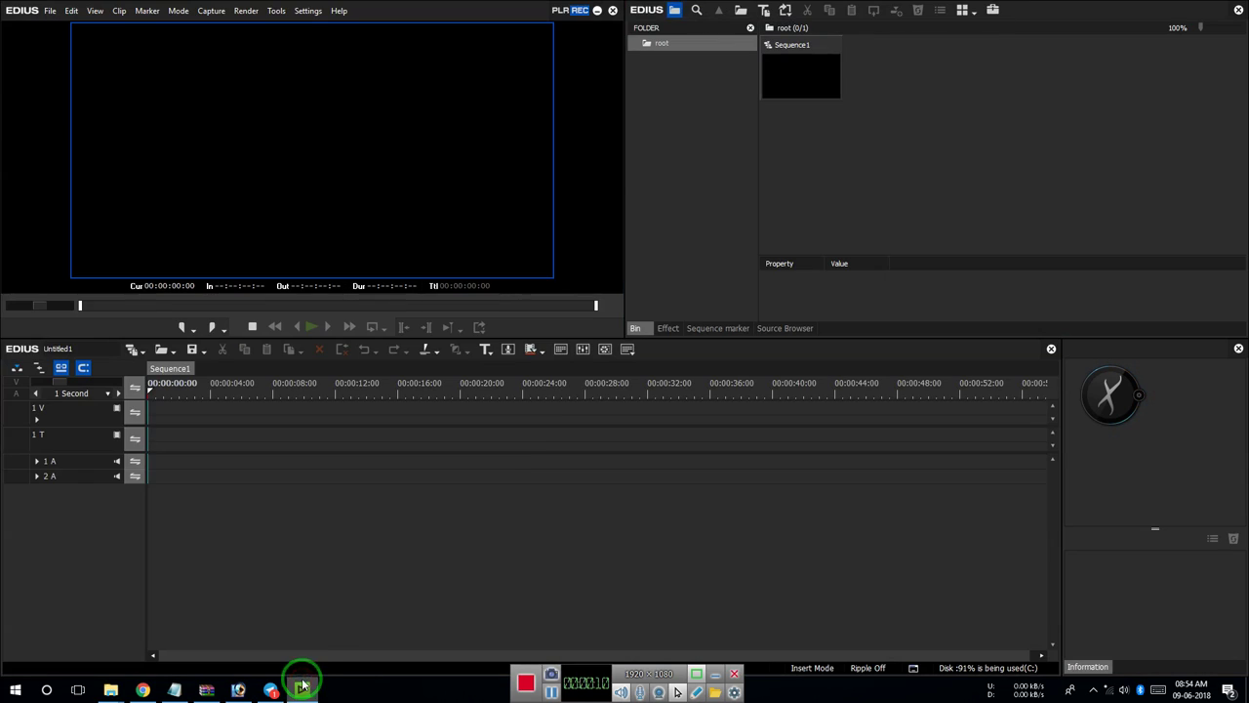
Step: Set the playback buffer size to 4GB in the system settings and close EDIUS
click(296, 20)
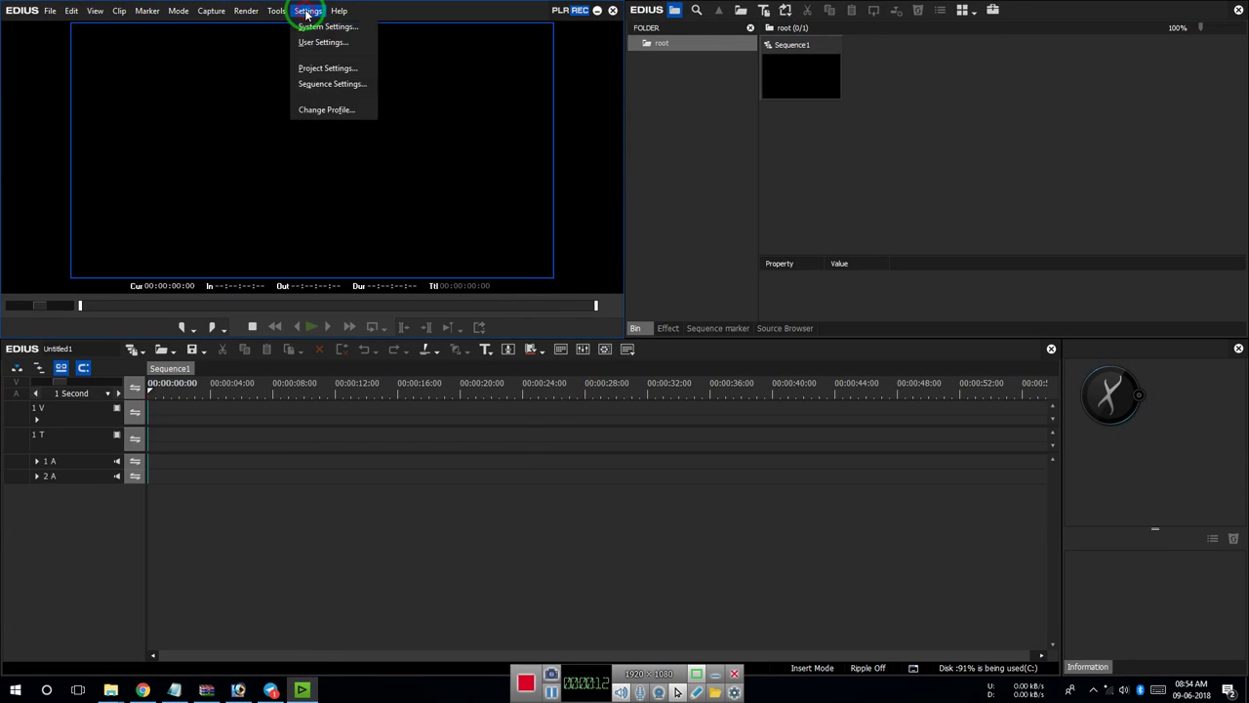
click(313, 26)
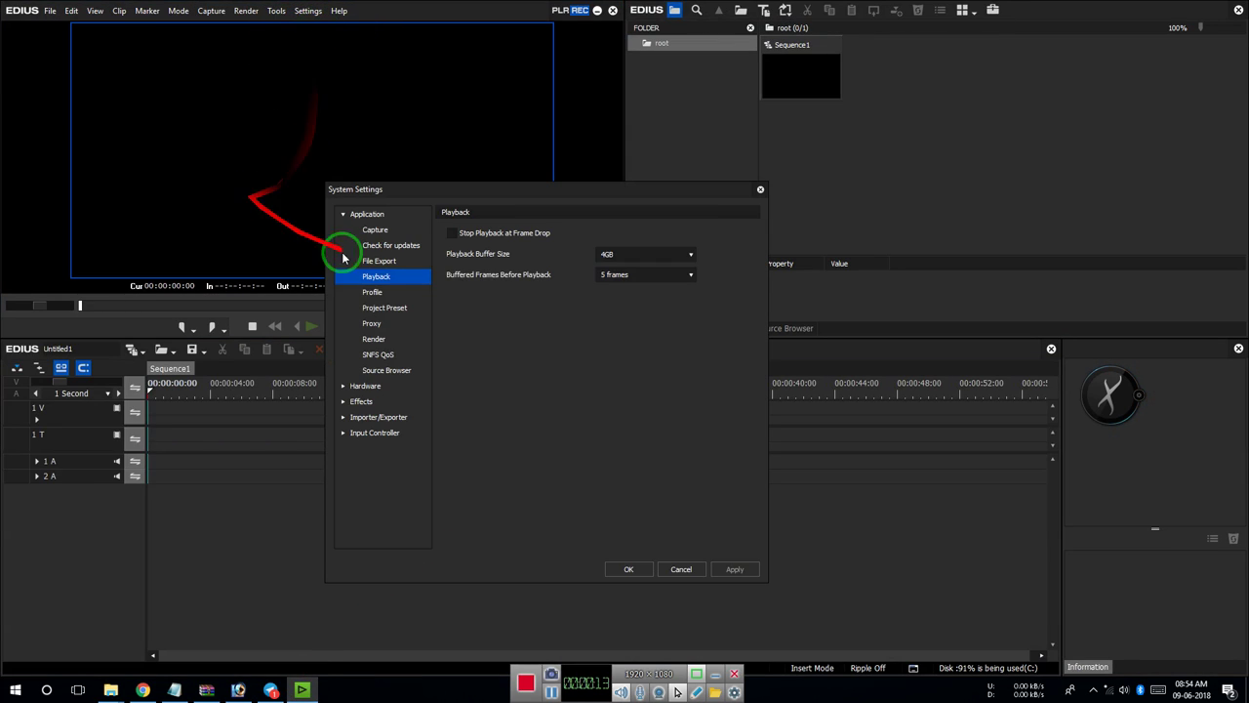
click(652, 255)
click(614, 394)
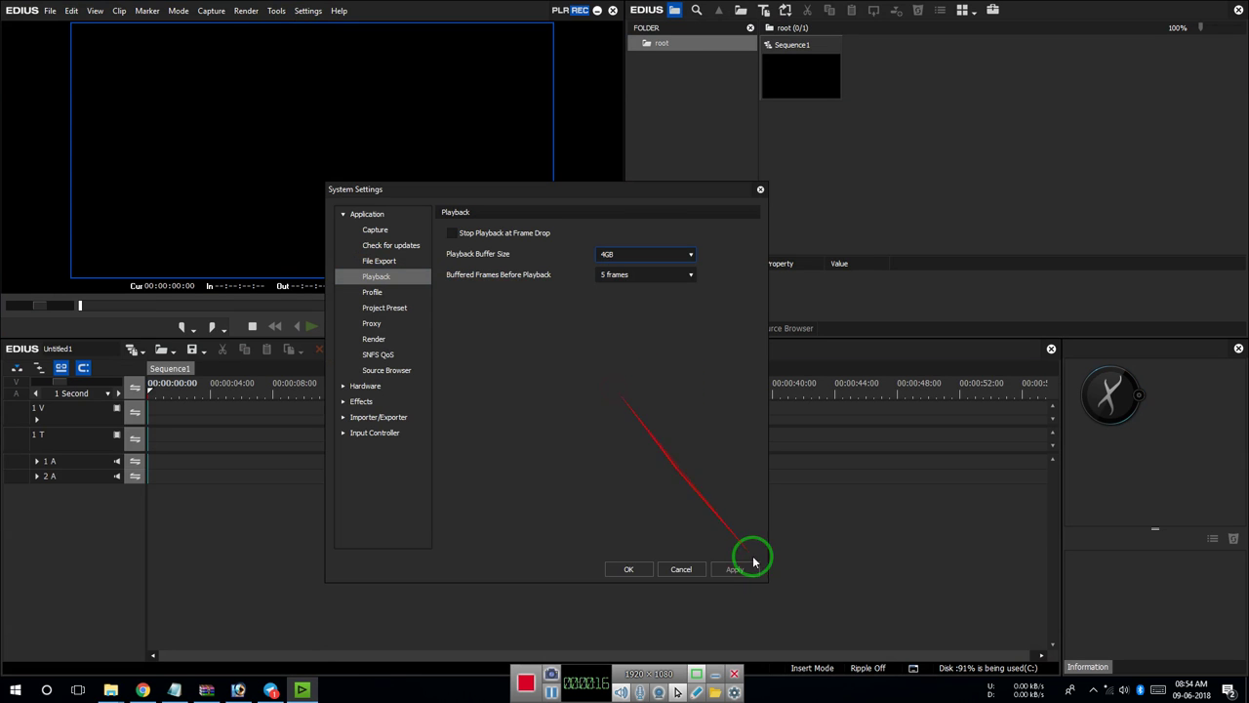
click(628, 569)
click(613, 10)
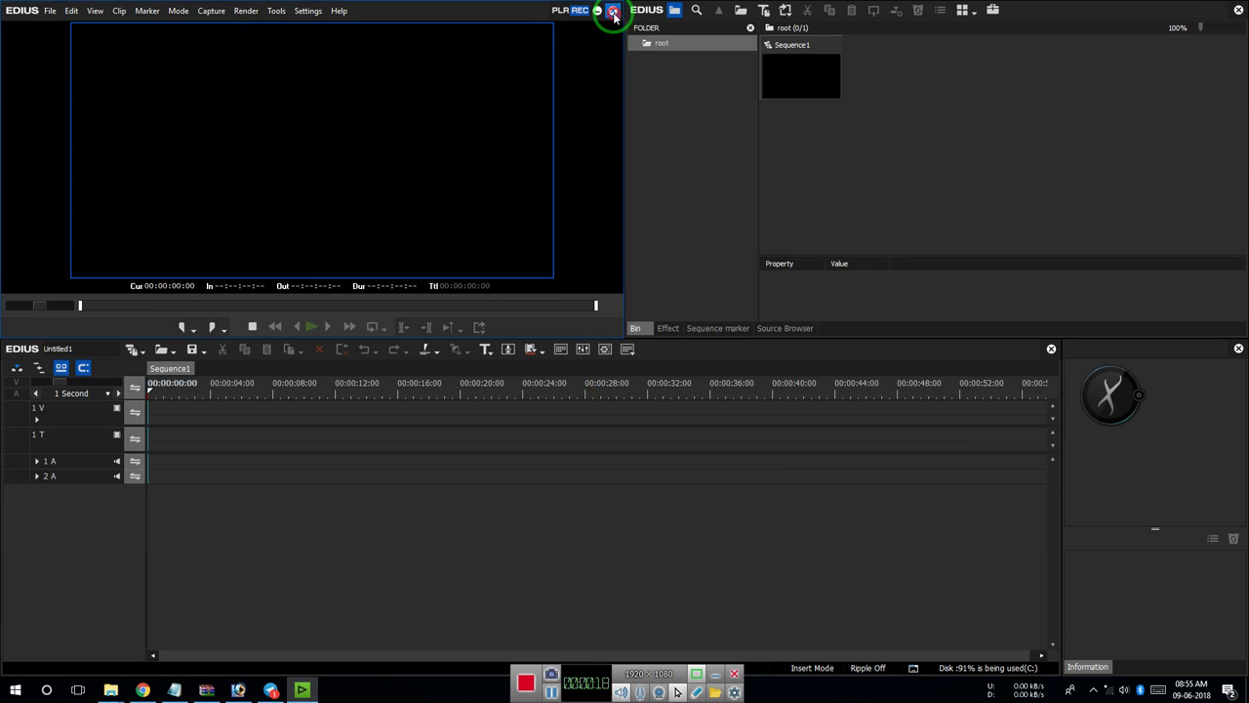
Step: Refresh the desktop and open the NVIDIA Control Panel
right_click(636, 331)
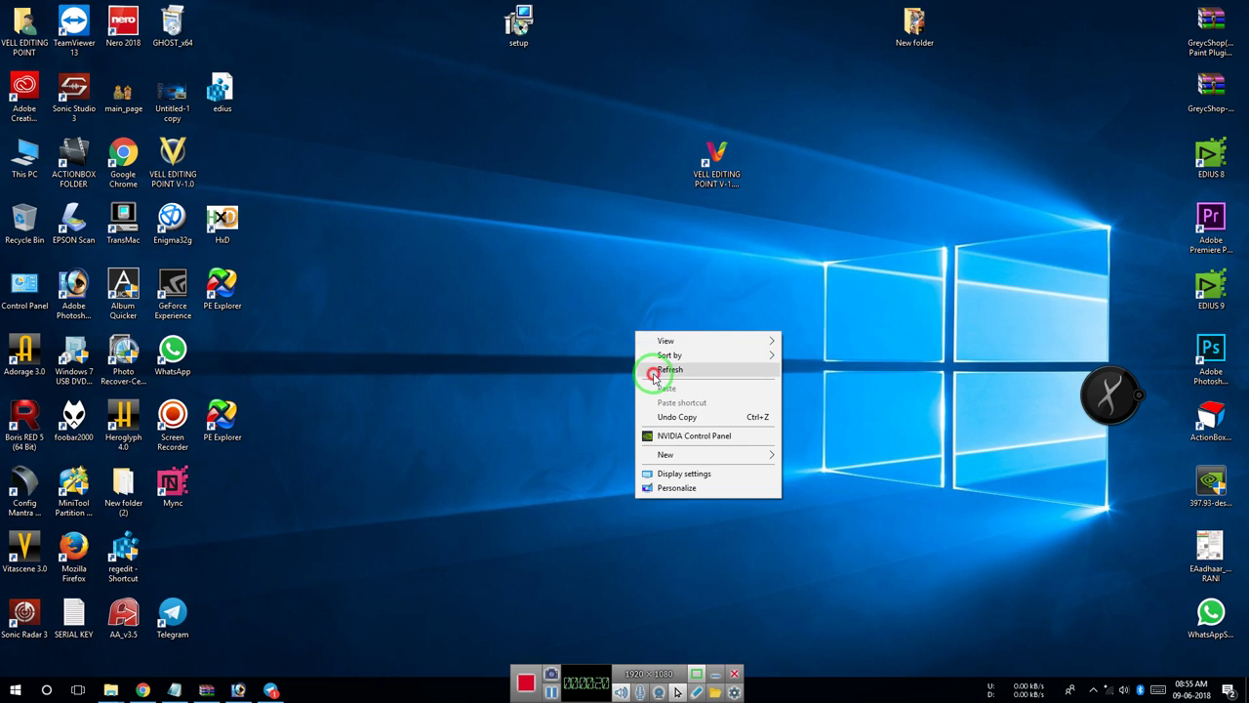
click(660, 370)
right_click(528, 343)
click(581, 449)
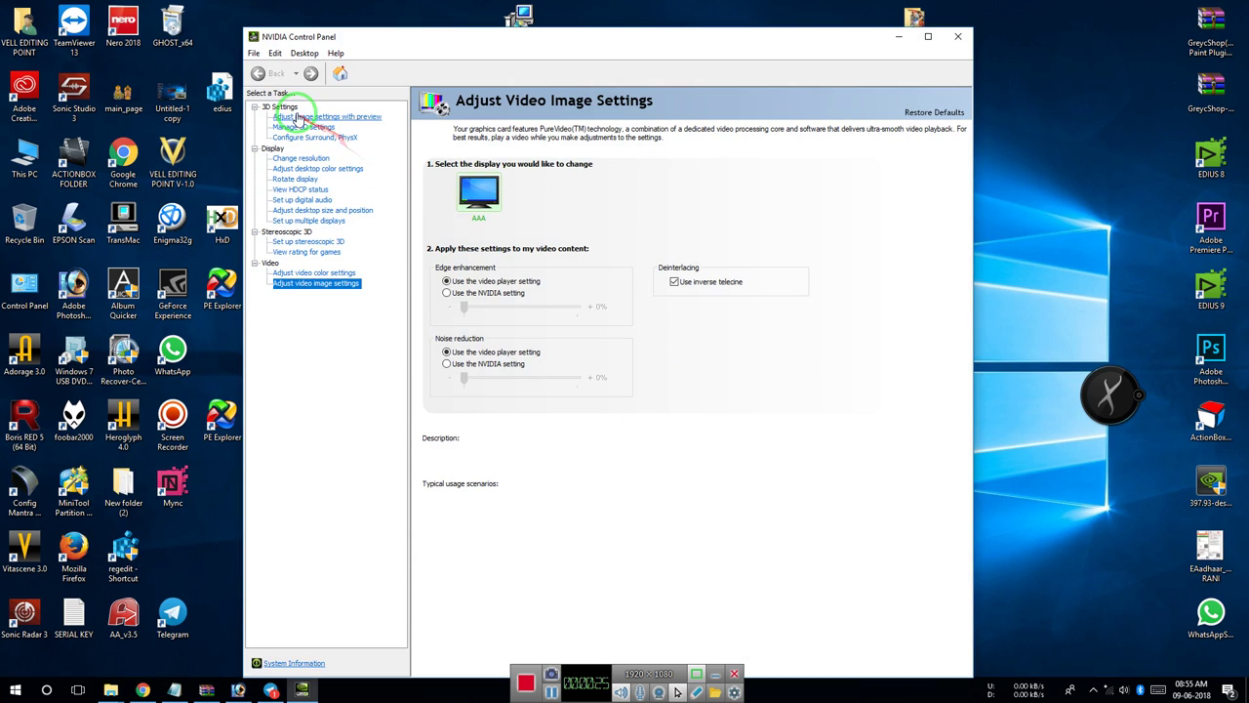
Step: Go to the program-specific settings under Manage 3D Settings and look through the list of programs to customize
click(298, 117)
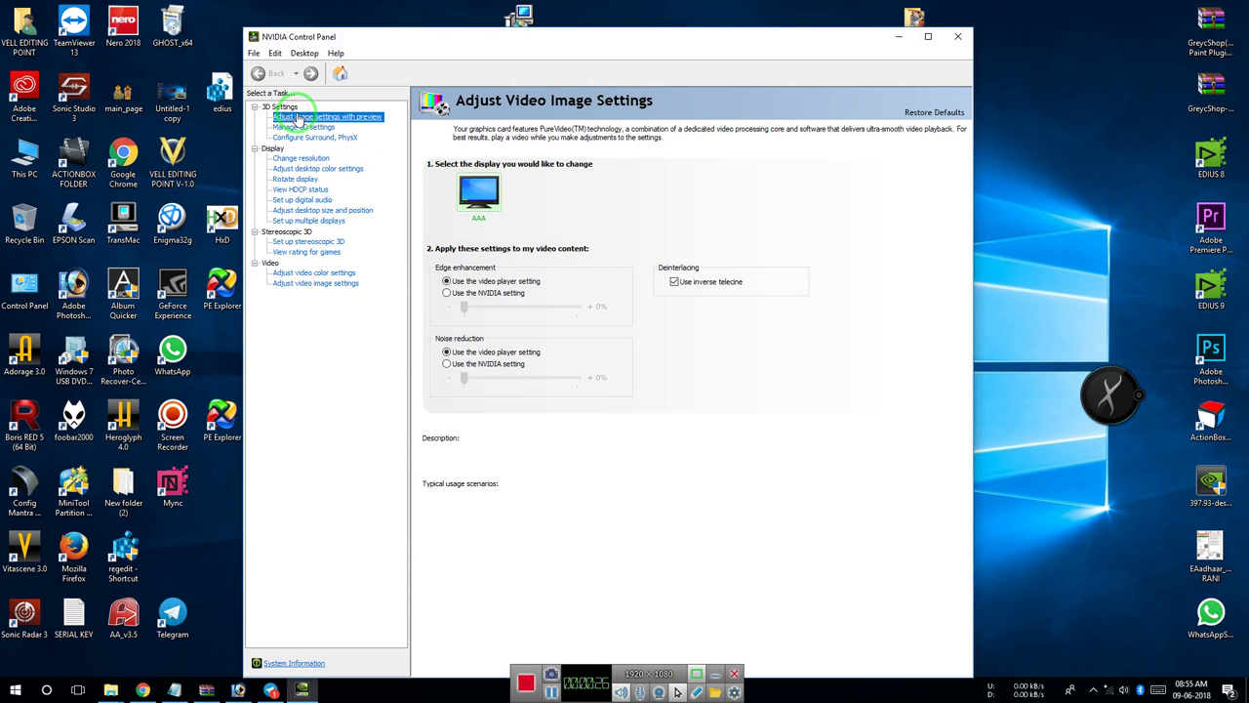
click(312, 128)
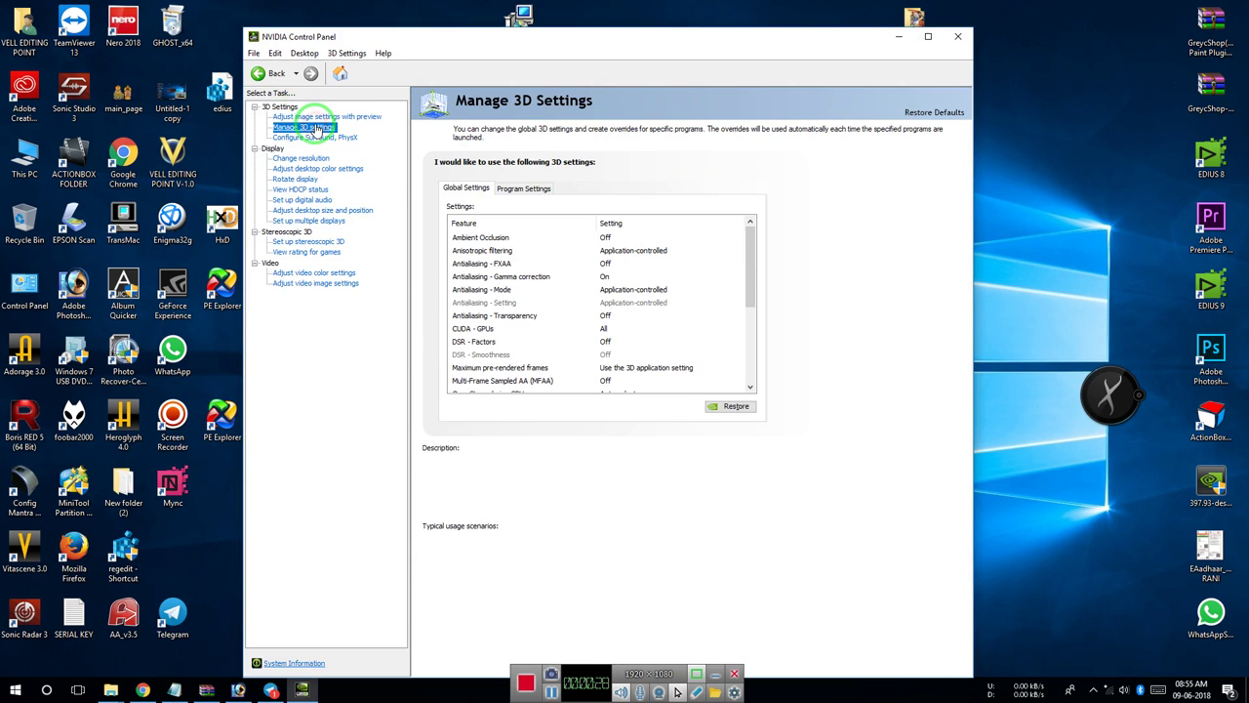
click(454, 192)
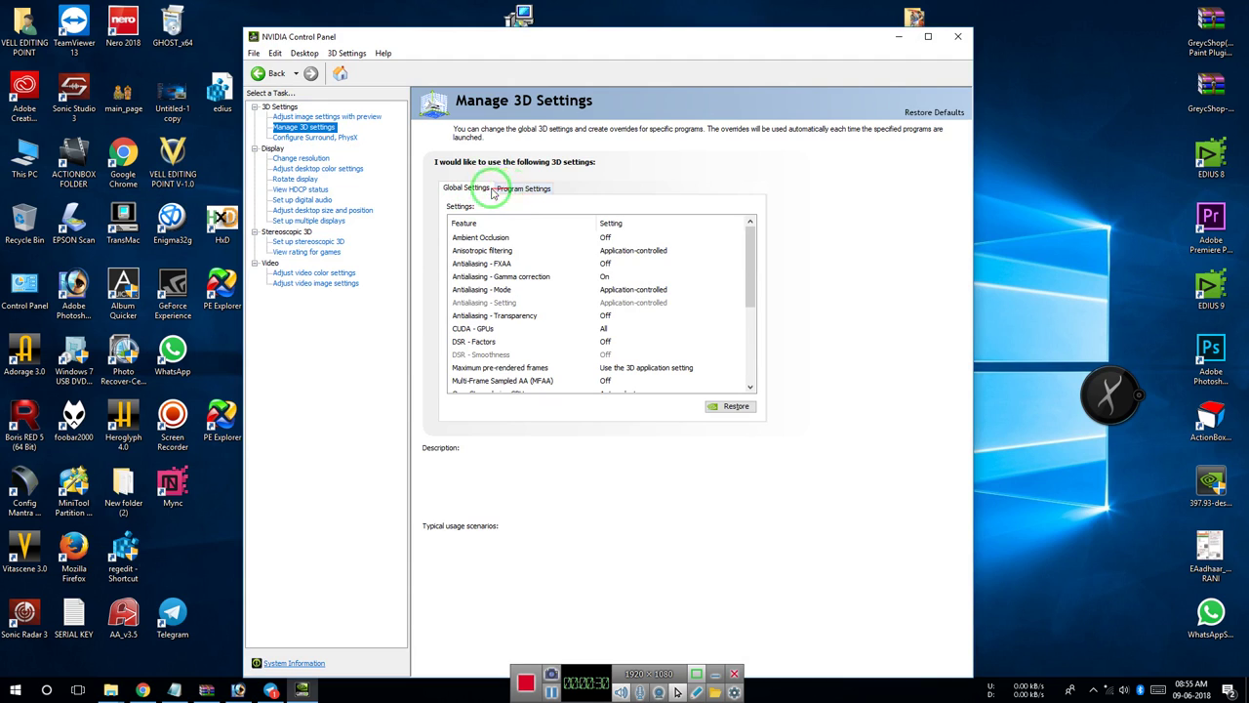
click(523, 189)
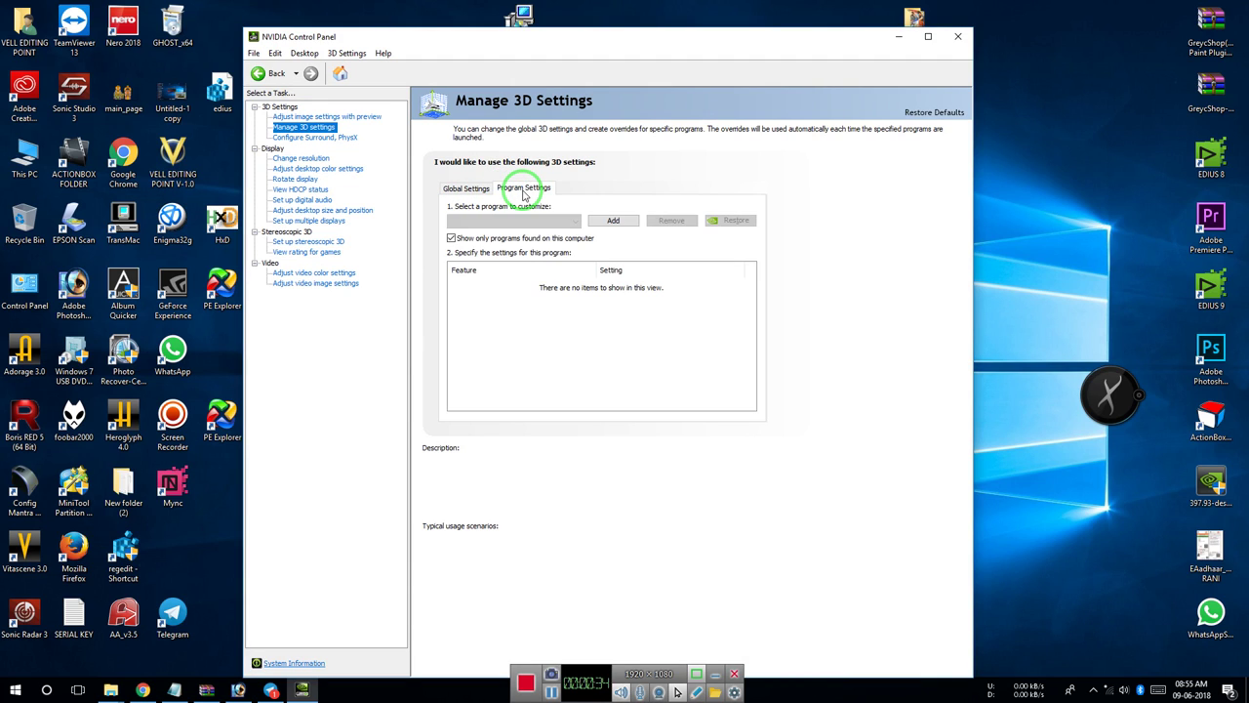
click(549, 224)
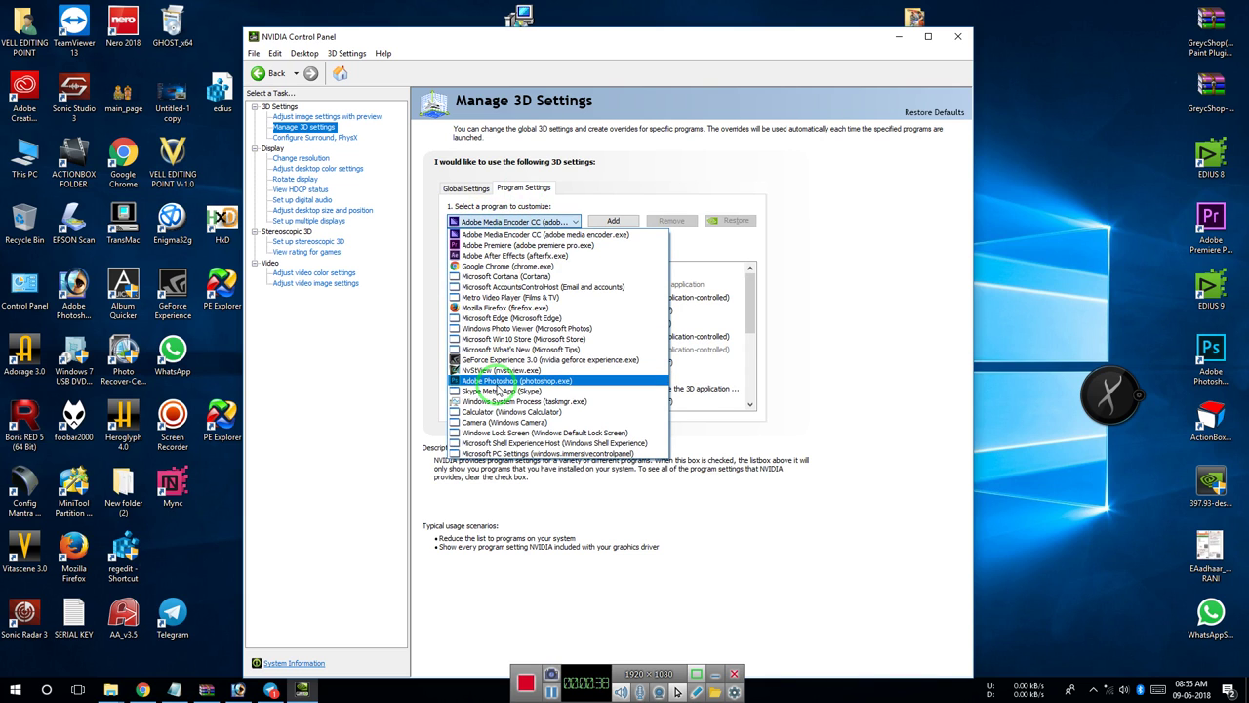
Step: Start adding a program and browse to the folder C:\Program Files\Grass Valley\EDIUS 9
click(612, 219)
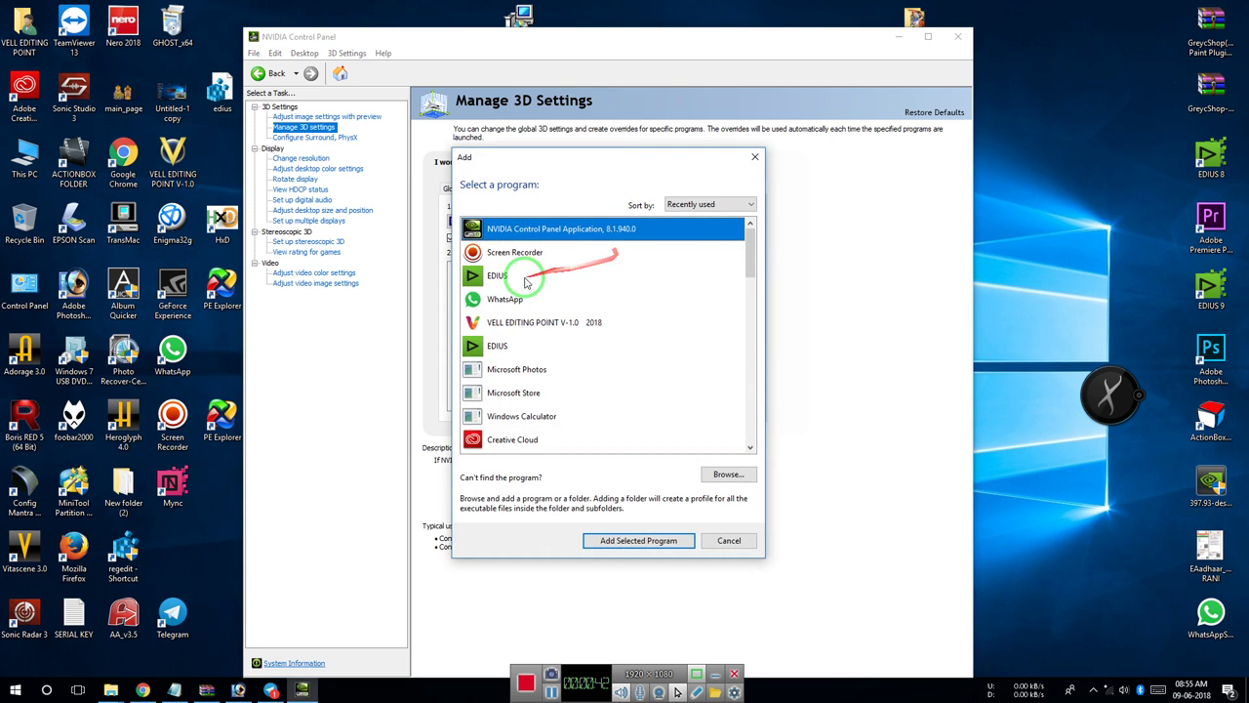
click(728, 474)
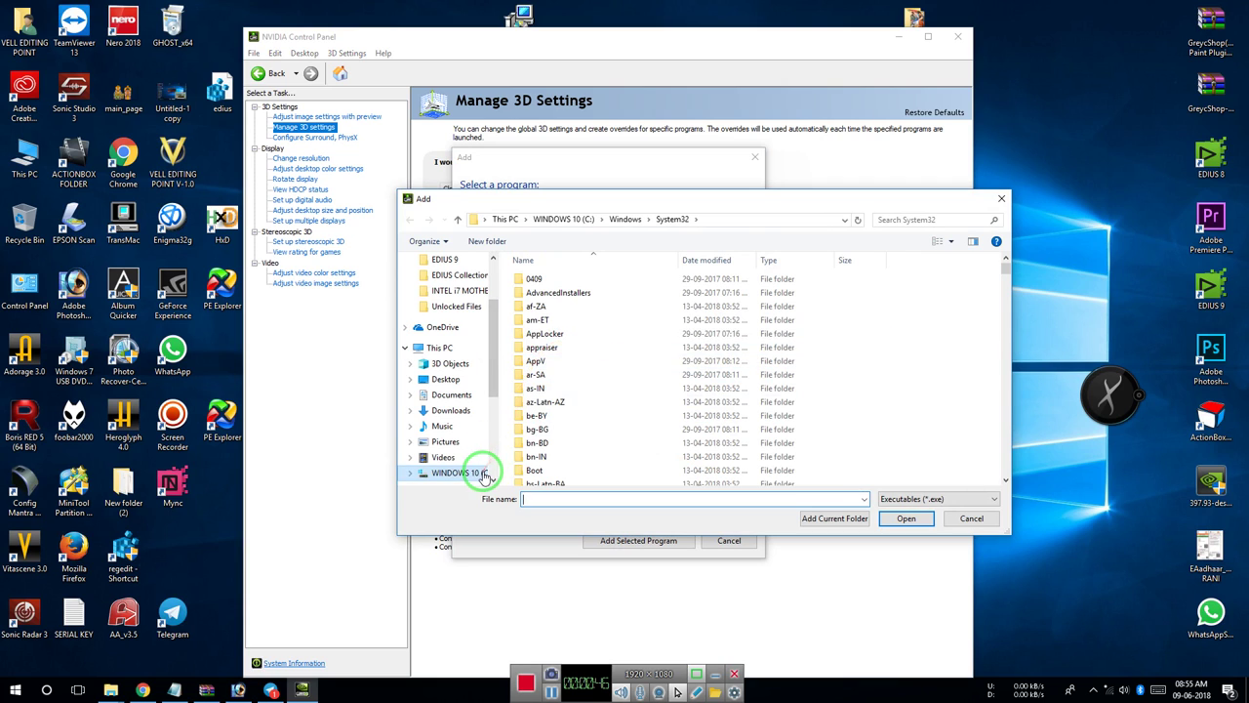
click(425, 474)
double_click(584, 306)
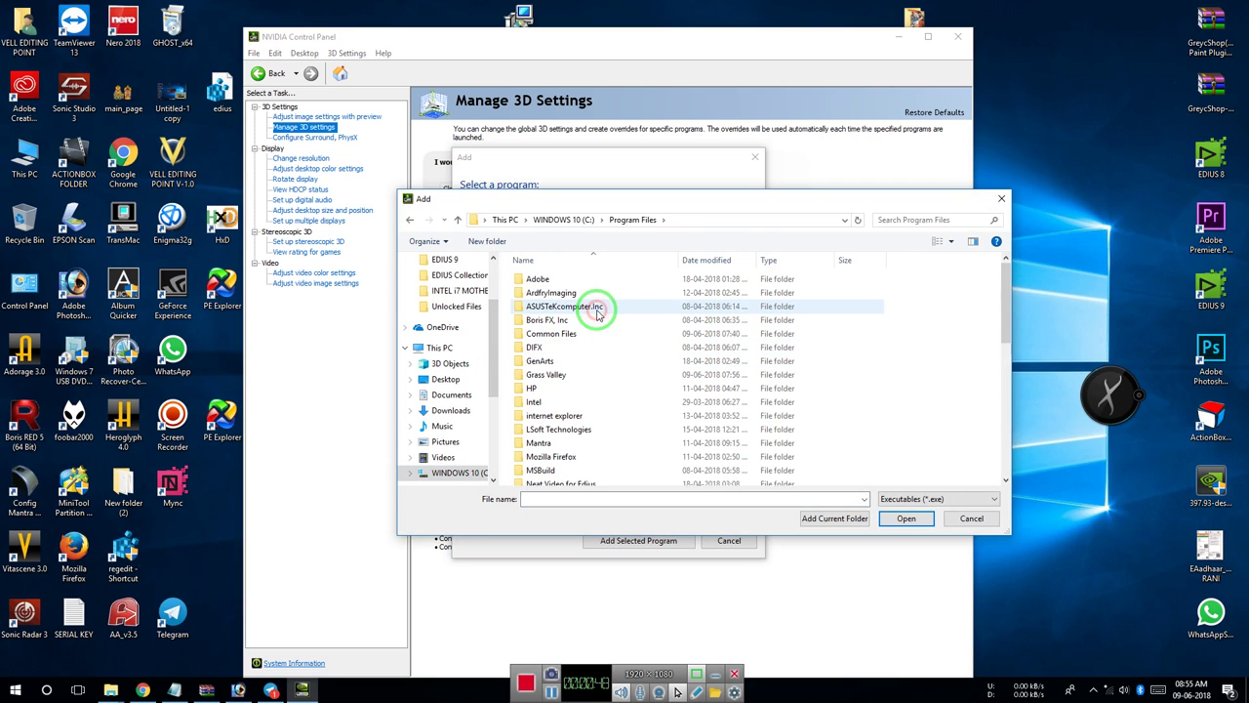
click(586, 471)
scroll(588, 477, down, 4)
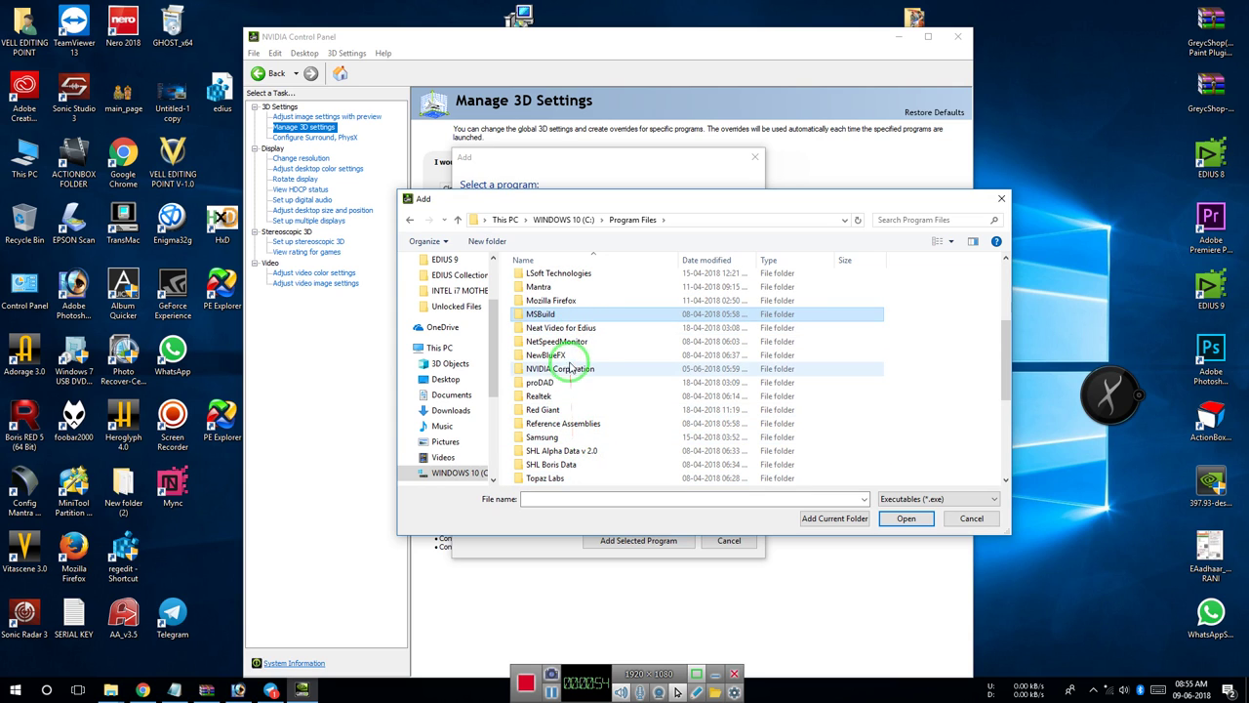
scroll(574, 347, up, 4)
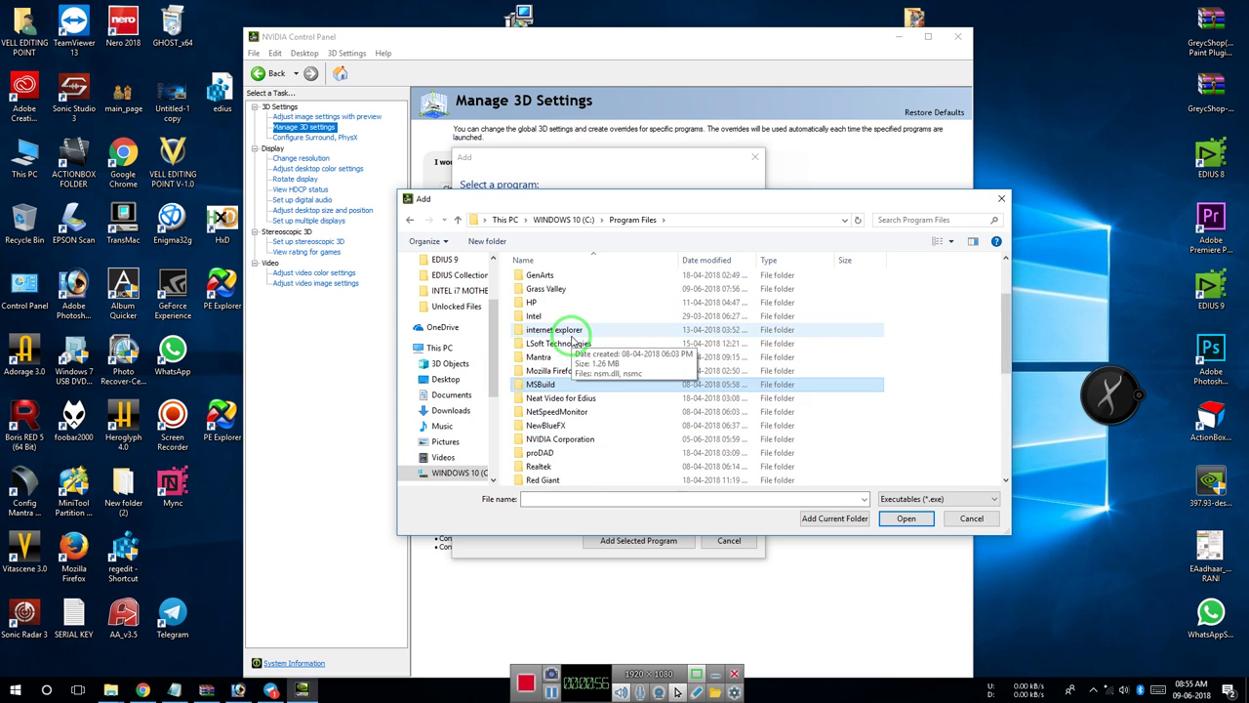
click(571, 381)
double_click(571, 381)
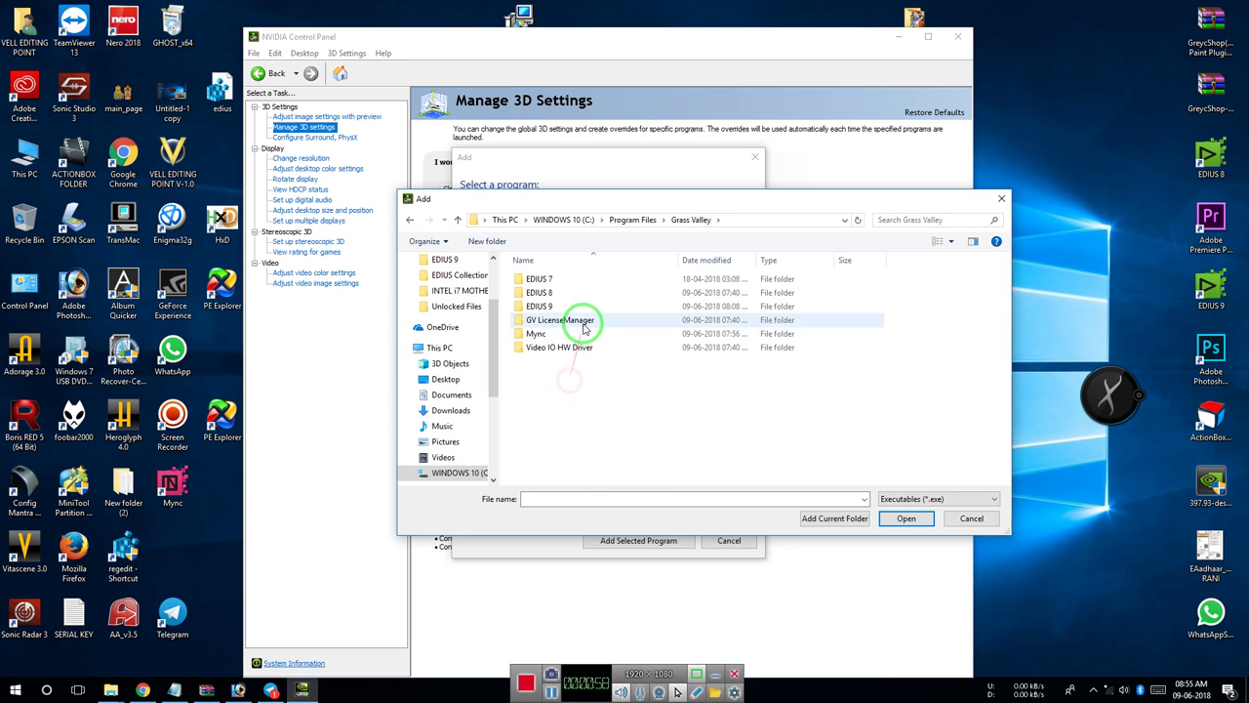
double_click(586, 307)
Step: Add the EDIUS application from the EDIUS 9 folder as a program to customize
scroll(605, 376, down, 5)
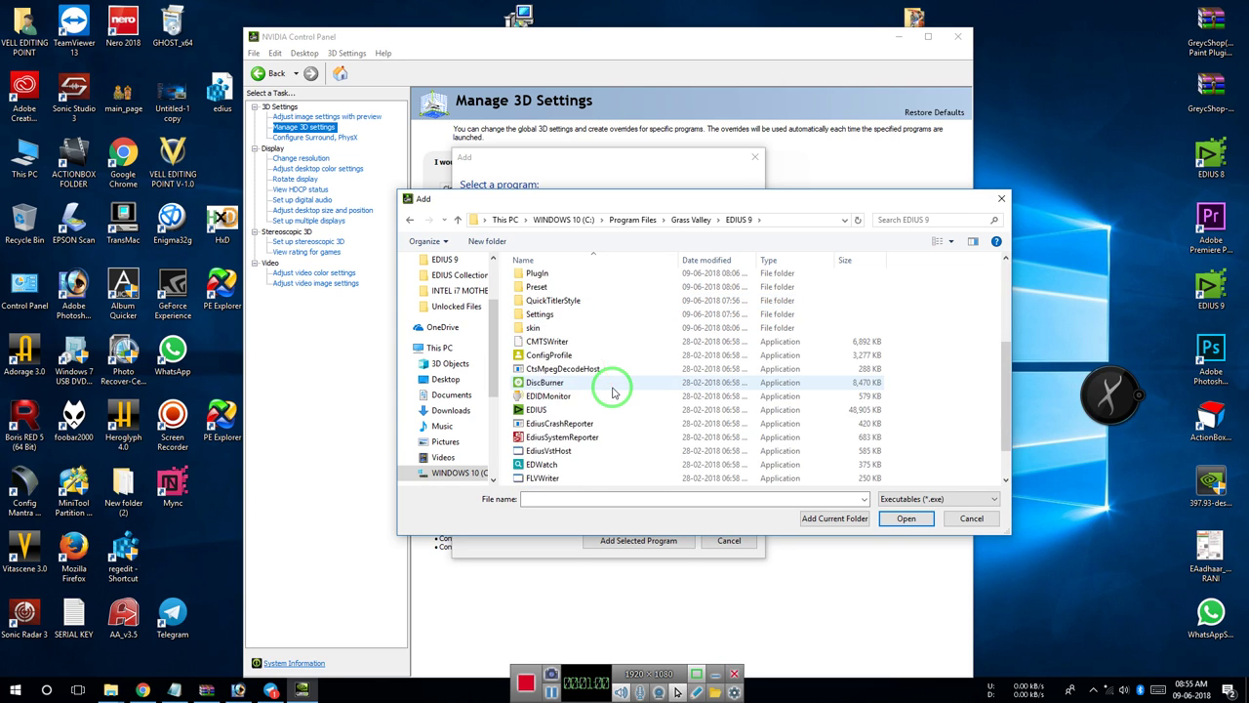
click(552, 355)
click(544, 369)
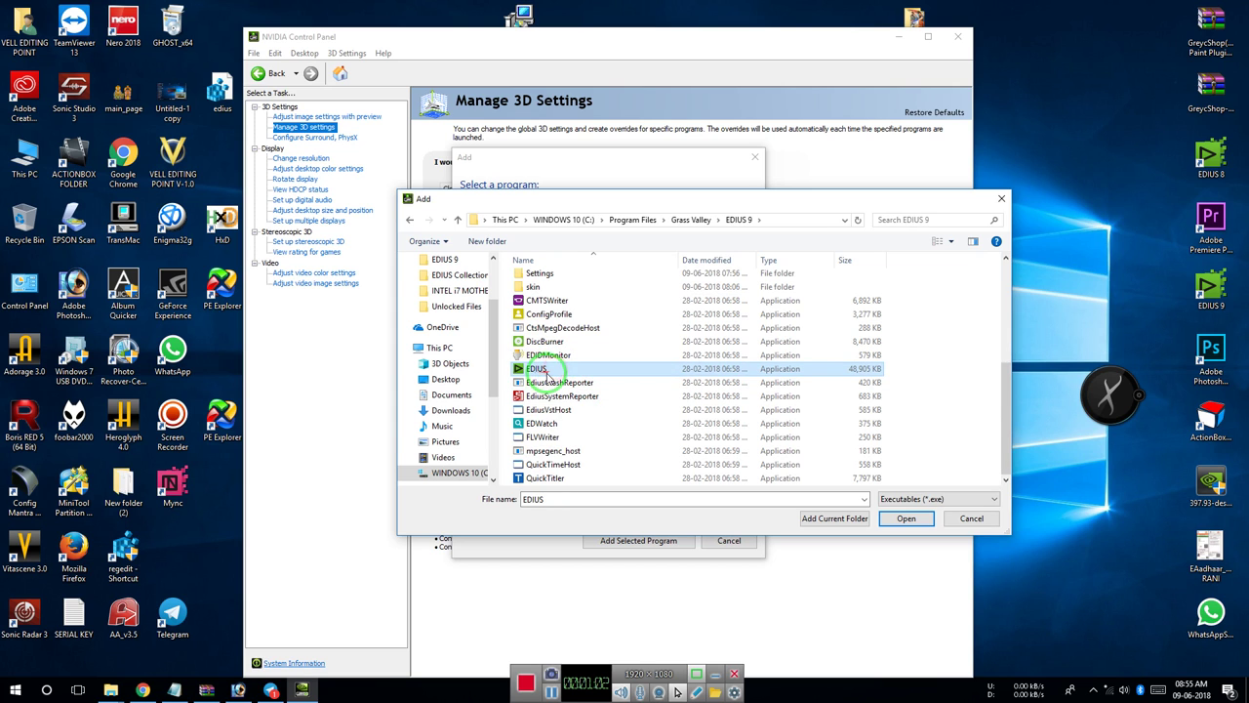
double_click(536, 371)
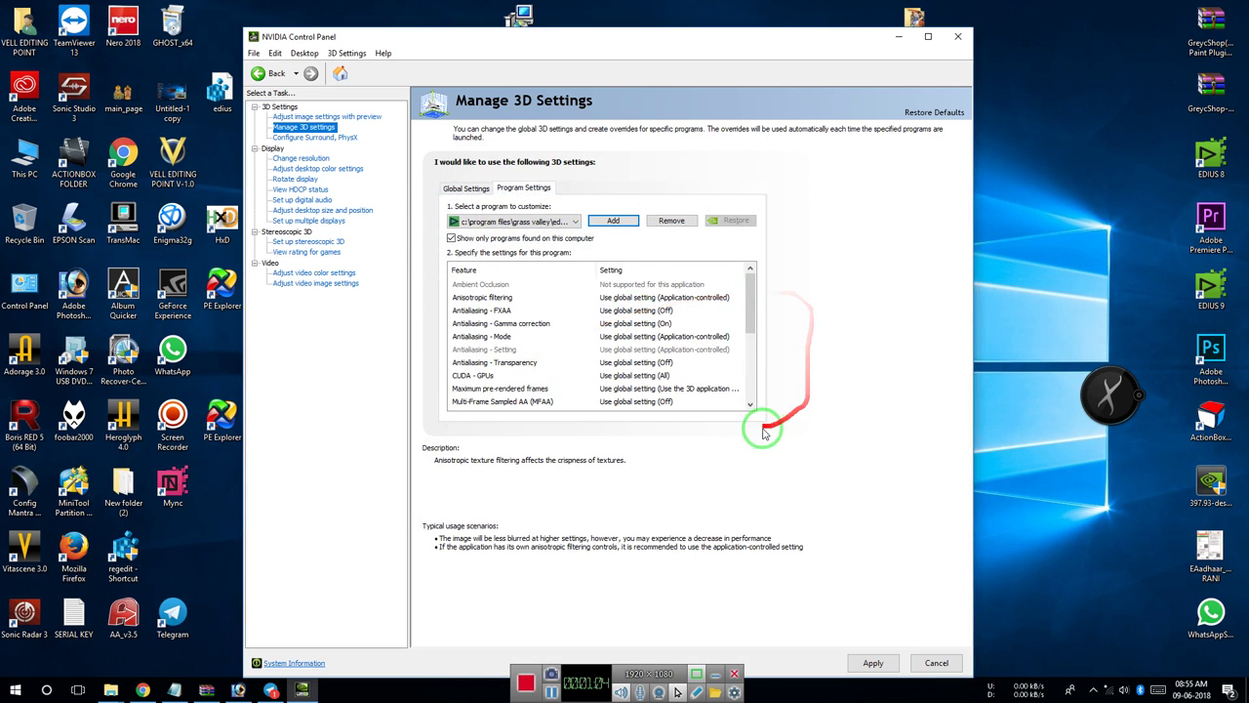
Step: Try choosing the GeForce GTX 1050 Ti for CUDA - GPUs, and return that feature to the global setting
mouse_move(751, 314)
mouse_down()
mouse_move(749, 408)
mouse_move(748, 299)
mouse_up()
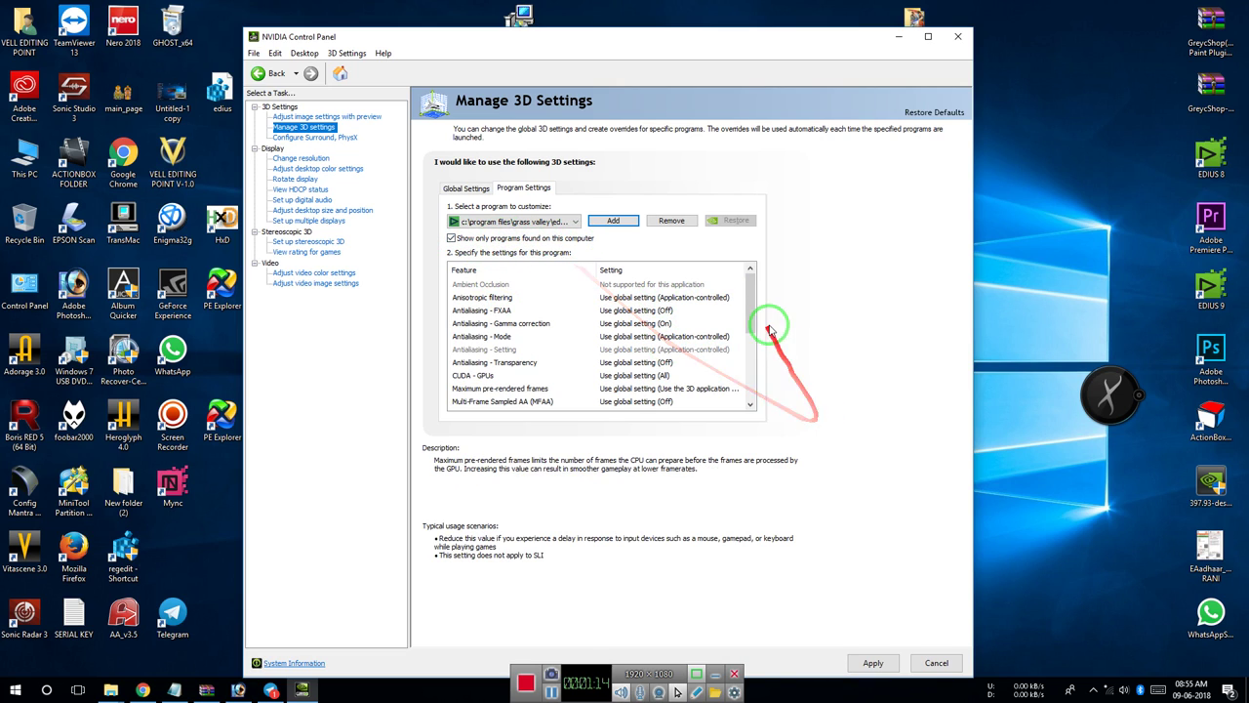
drag(749, 312, 749, 339)
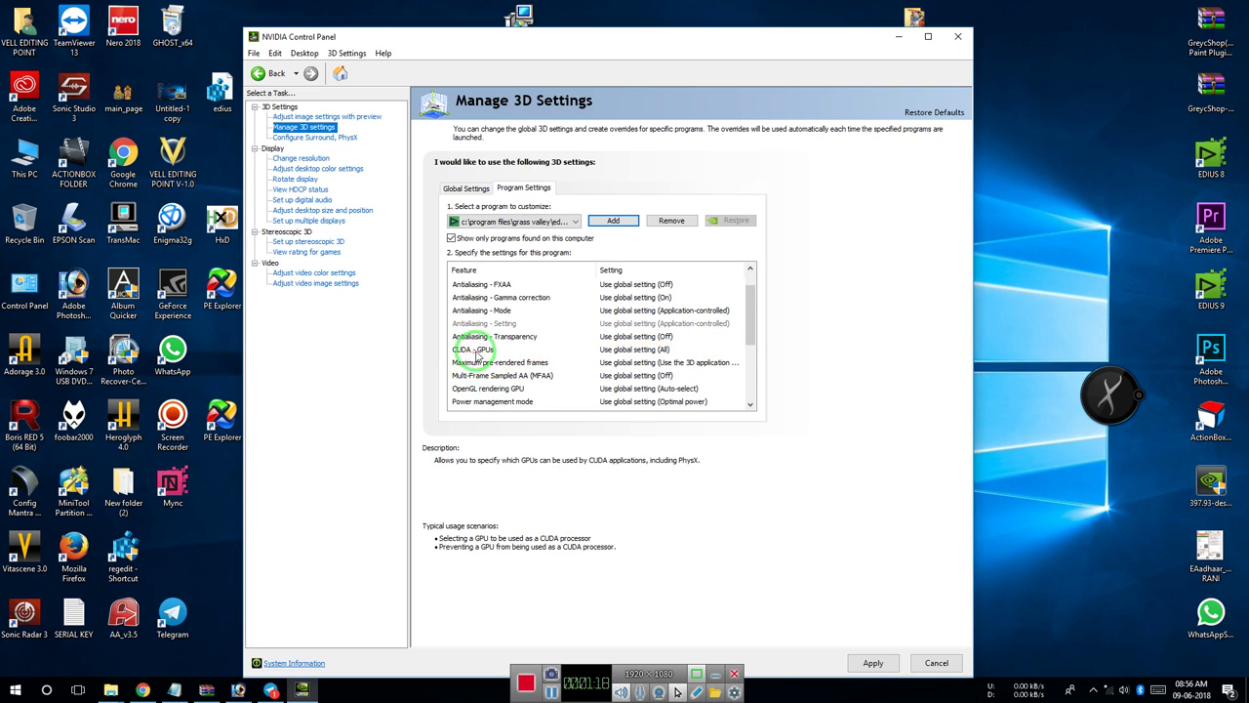
click(662, 351)
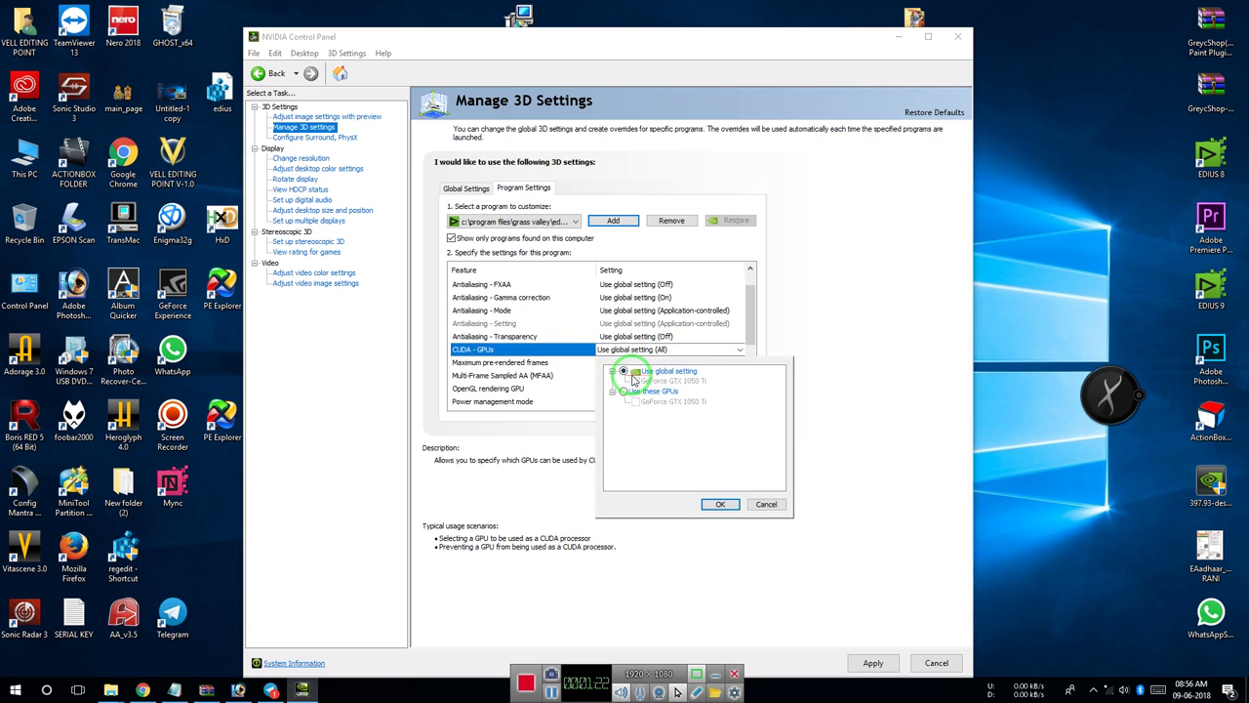
click(716, 505)
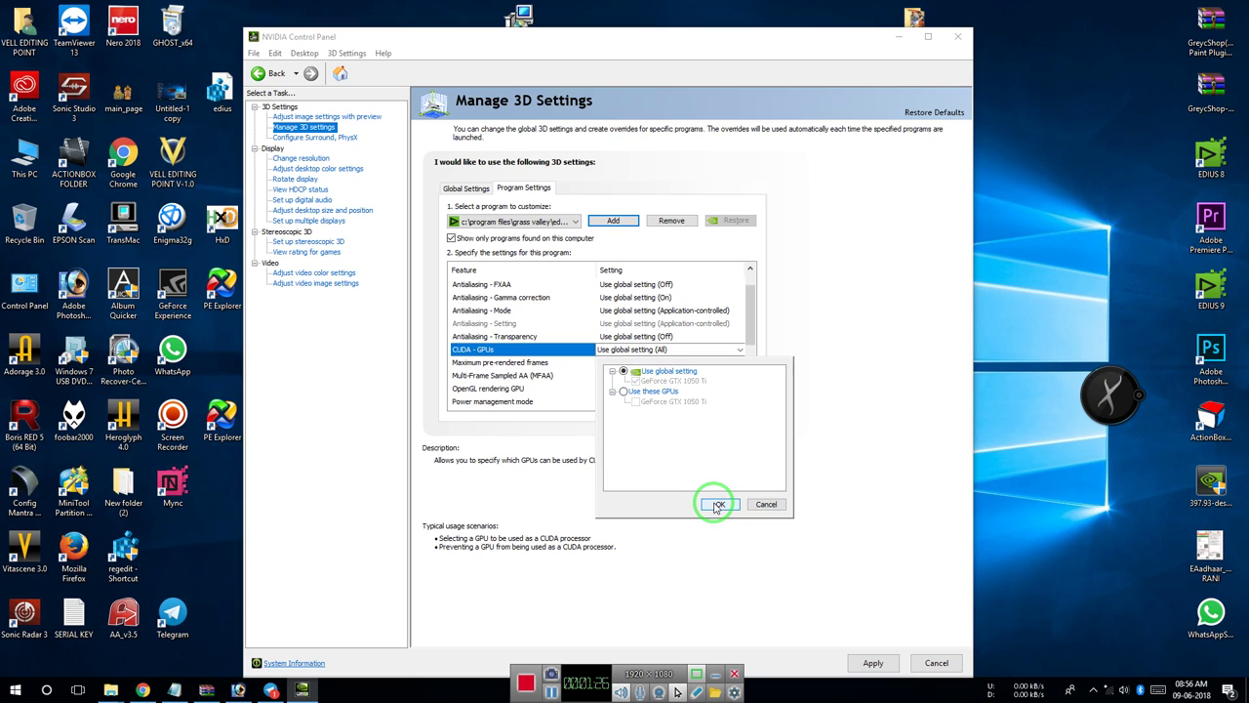
click(623, 391)
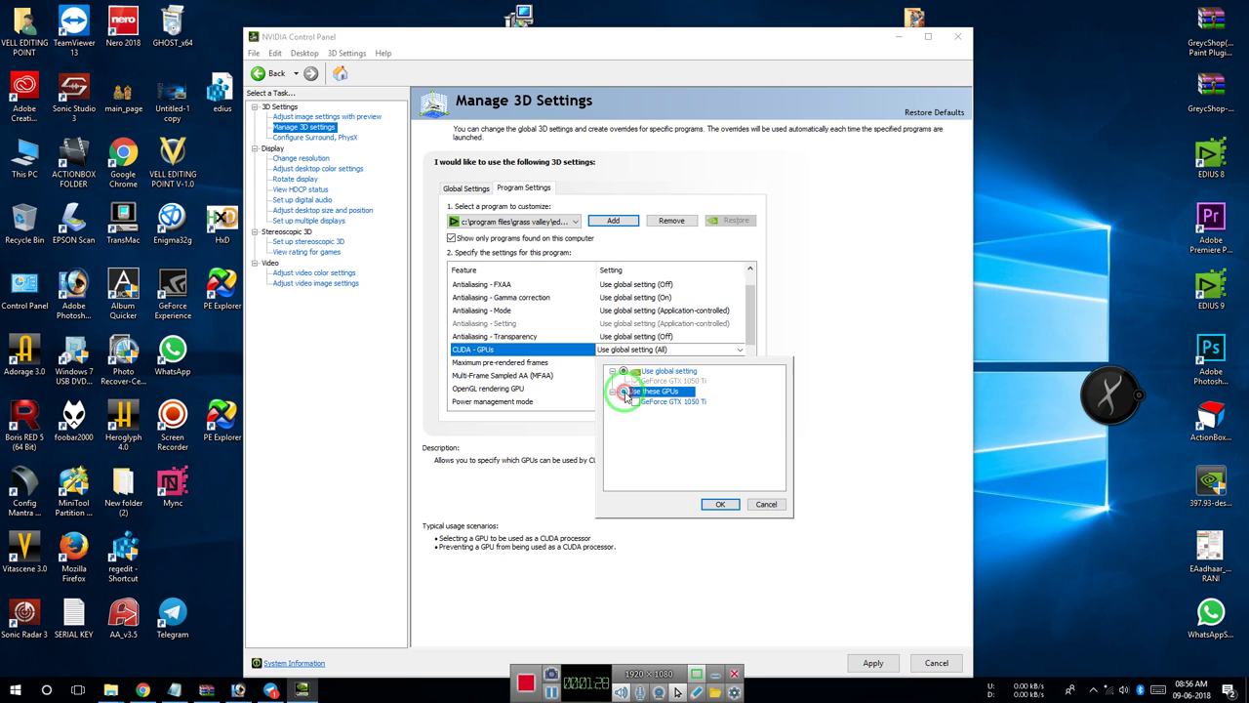
click(638, 401)
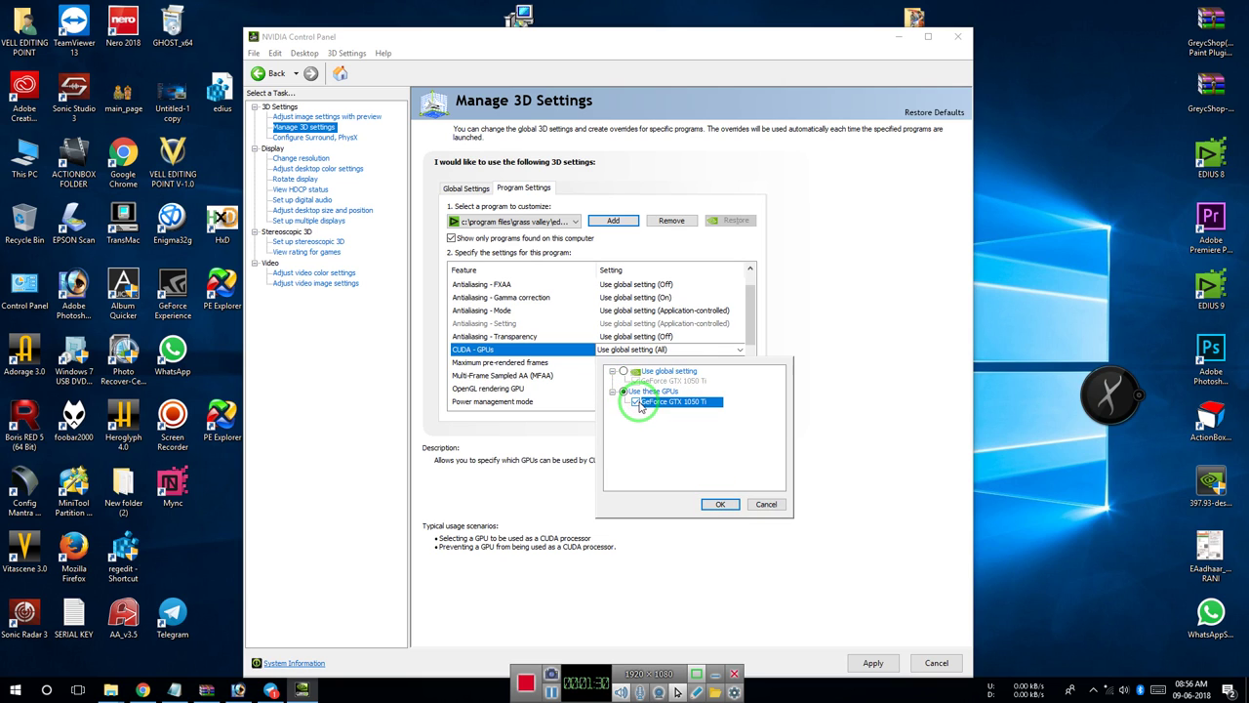
click(624, 372)
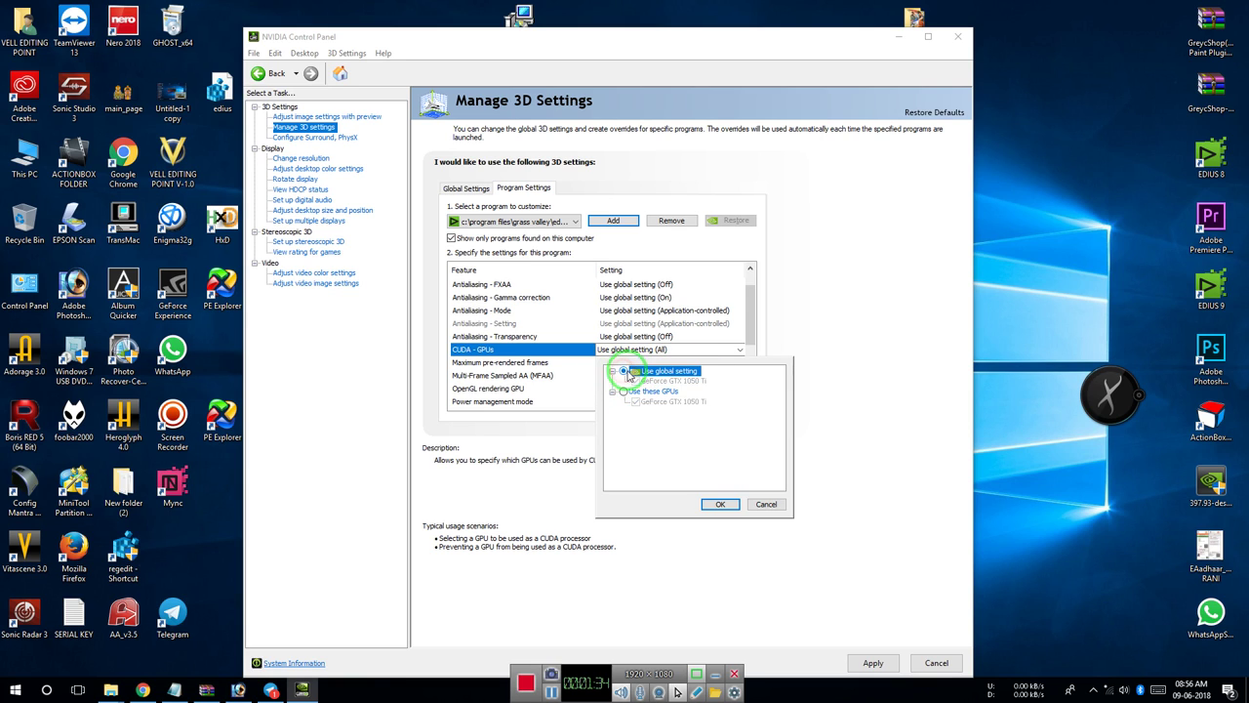
click(719, 504)
Step: Set the OpenGL rendering GPU for EDIUS to GeForce GTX 1050 Ti
scroll(730, 396, up, 1)
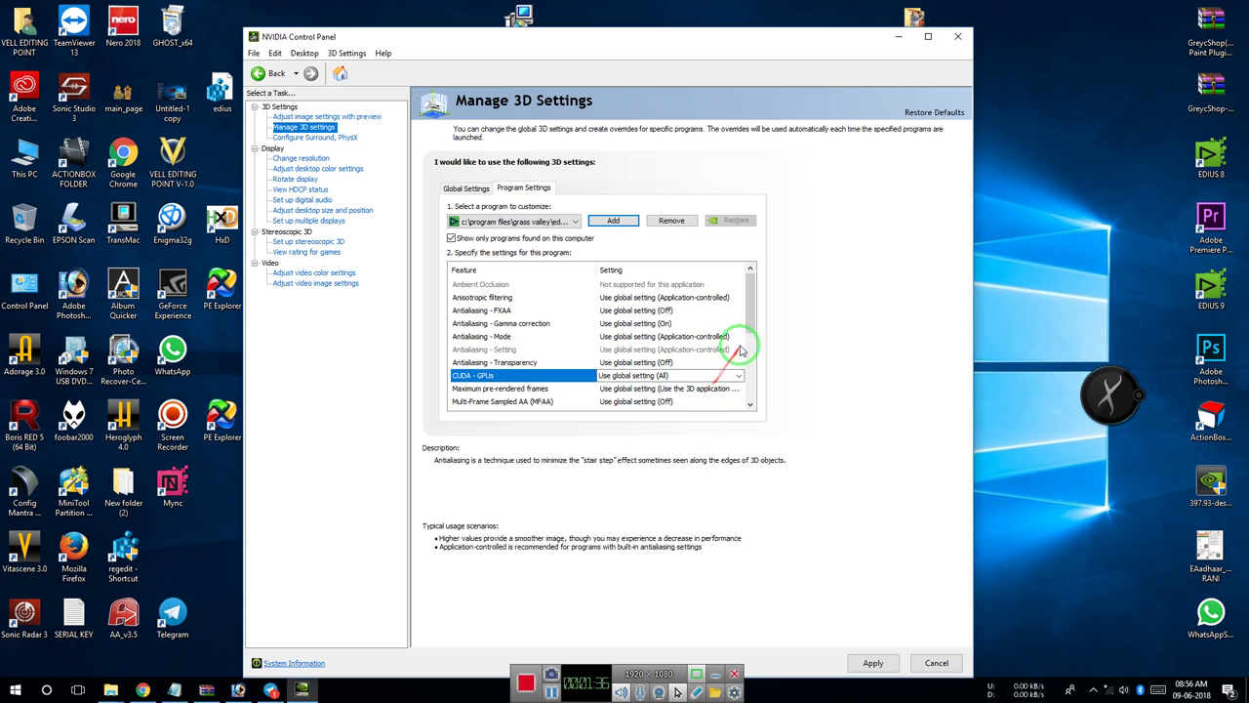
drag(750, 329, 753, 355)
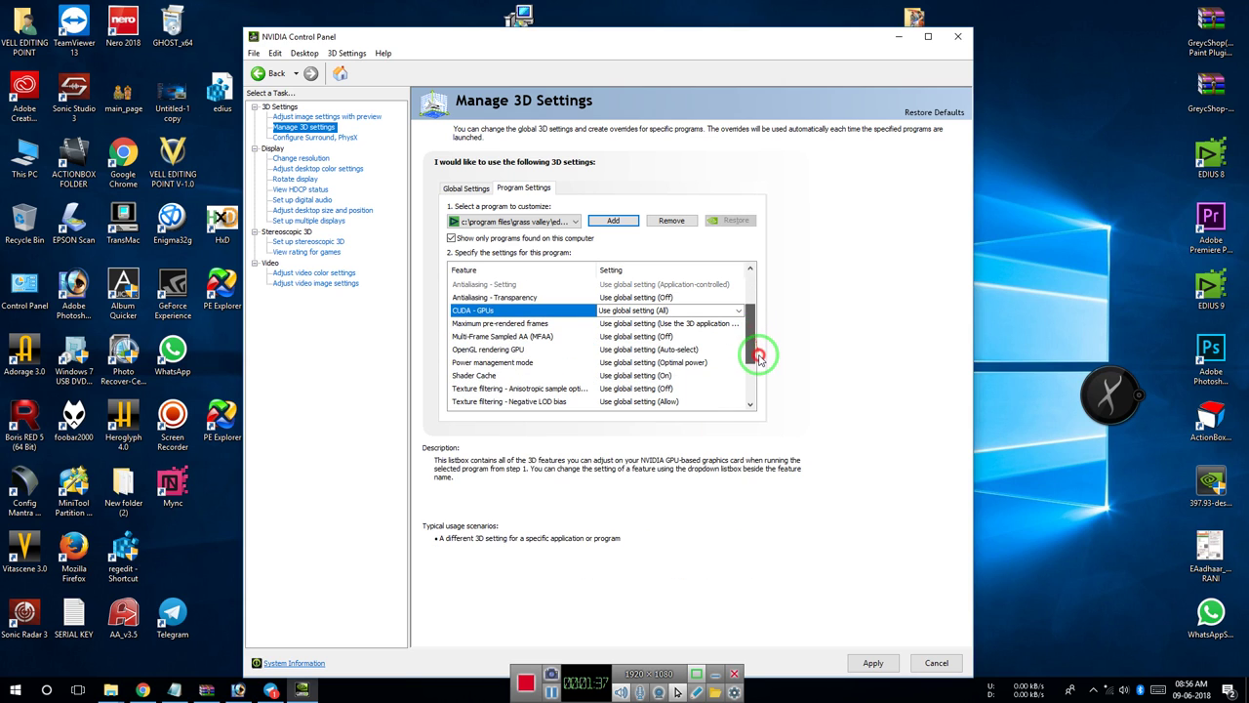
click(481, 355)
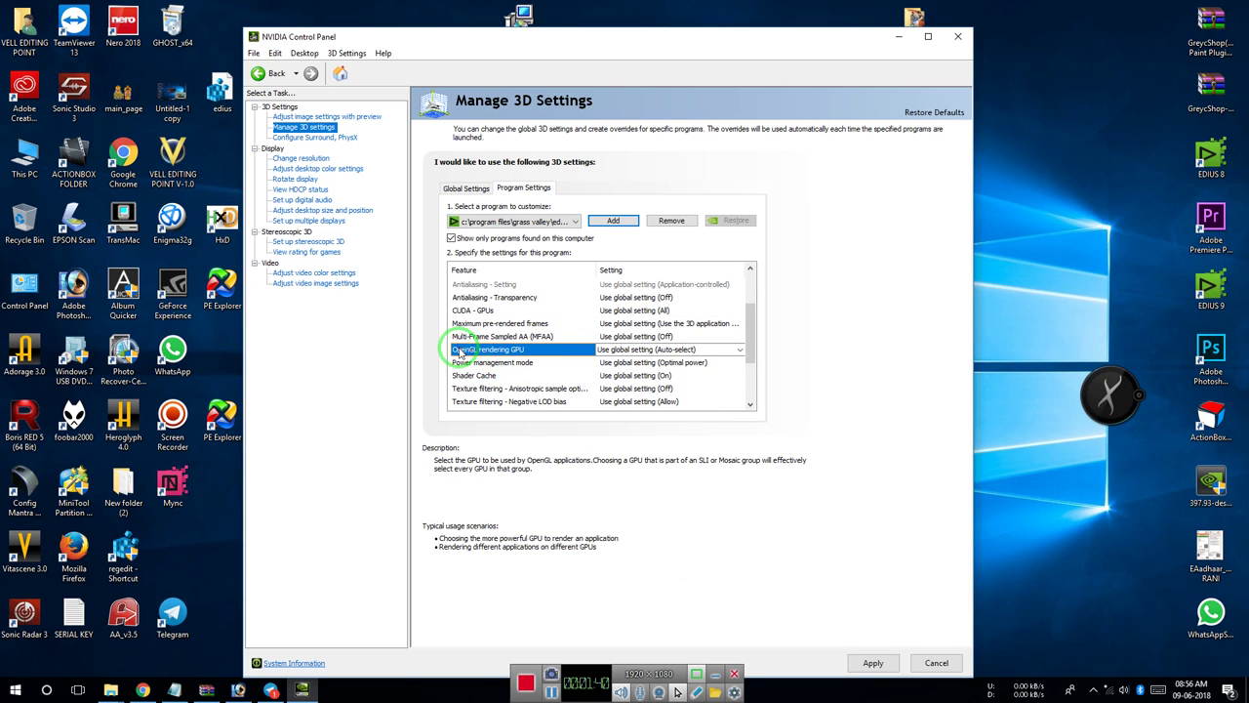
click(654, 350)
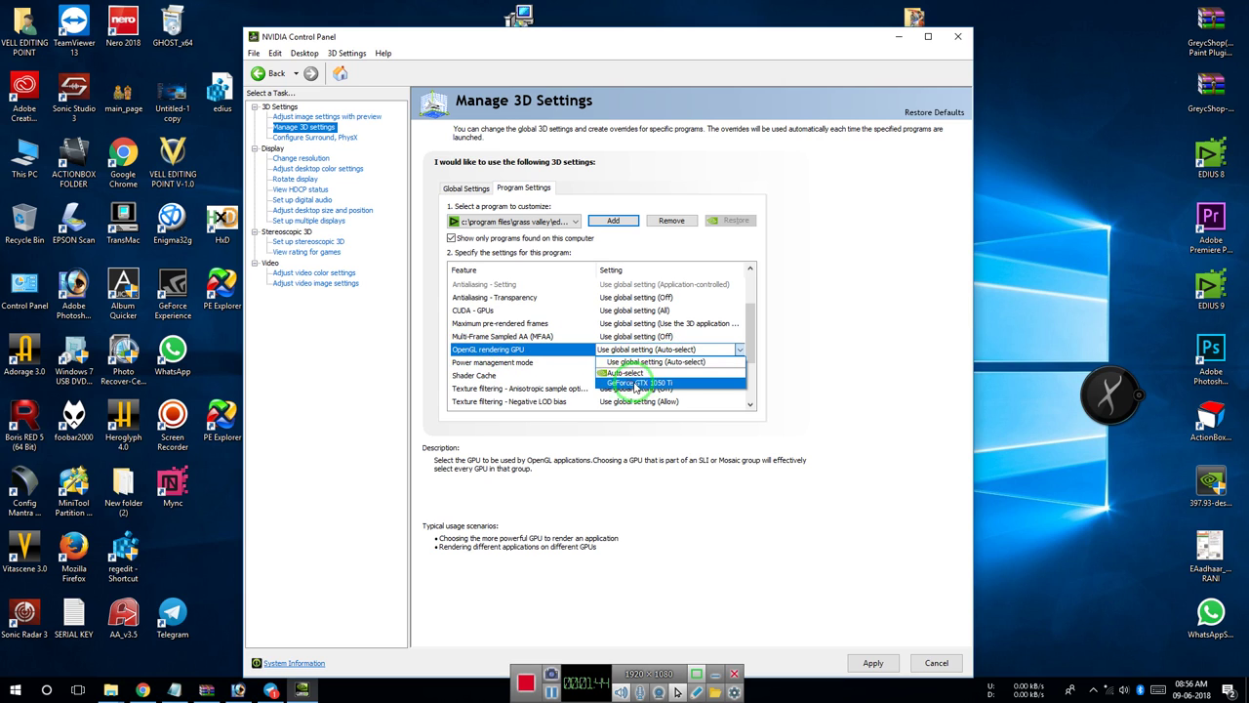
click(639, 383)
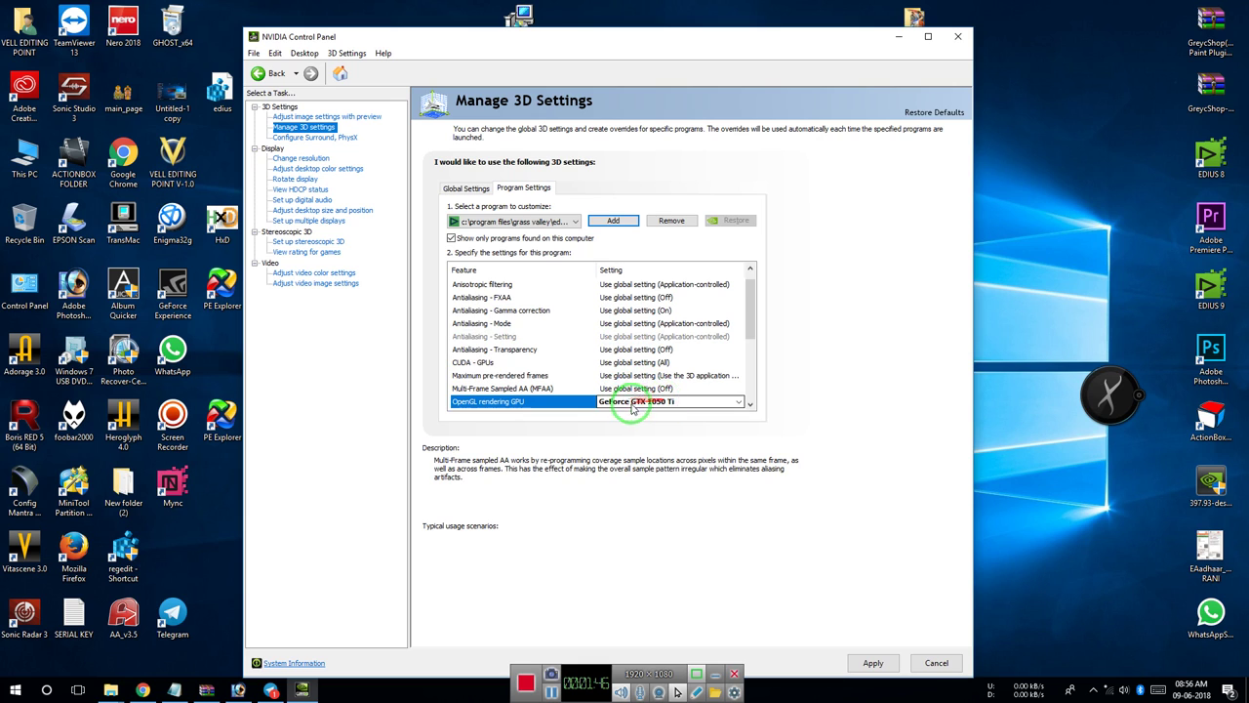
Step: Review the remaining EDIUS 3D features, keep Triple buffering on the global setting (Off), and apply the program settings
drag(749, 329, 749, 382)
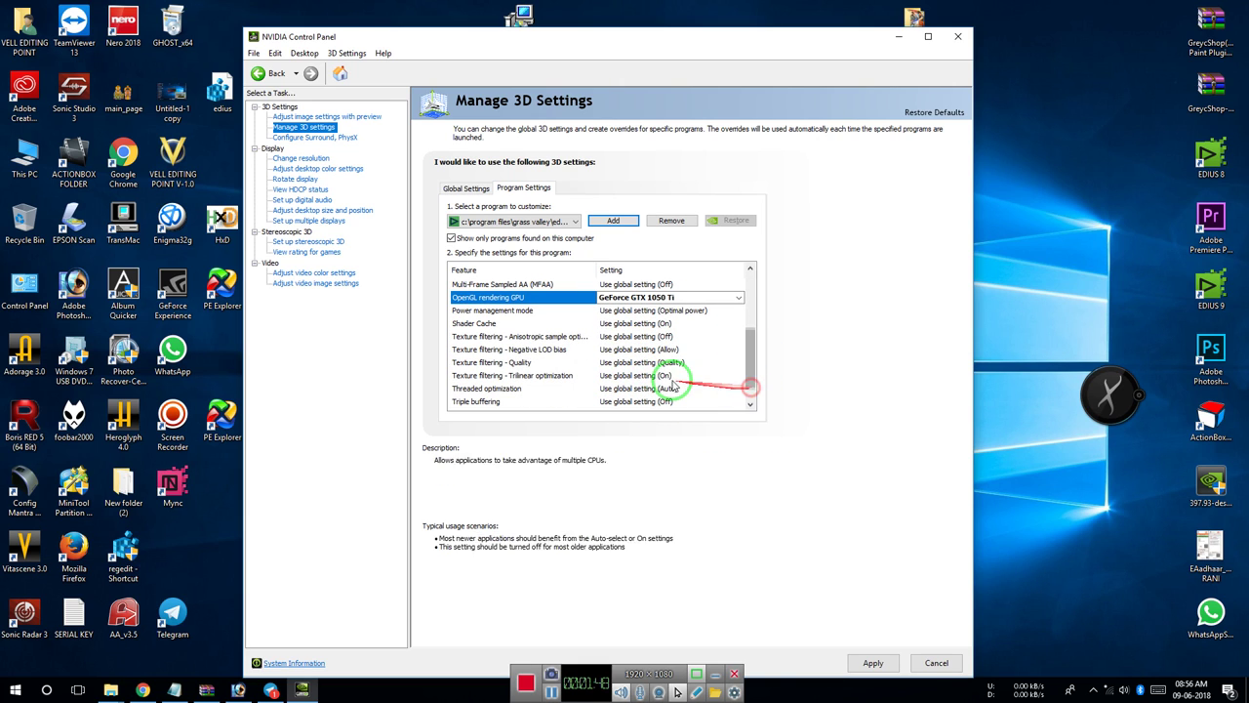
click(488, 311)
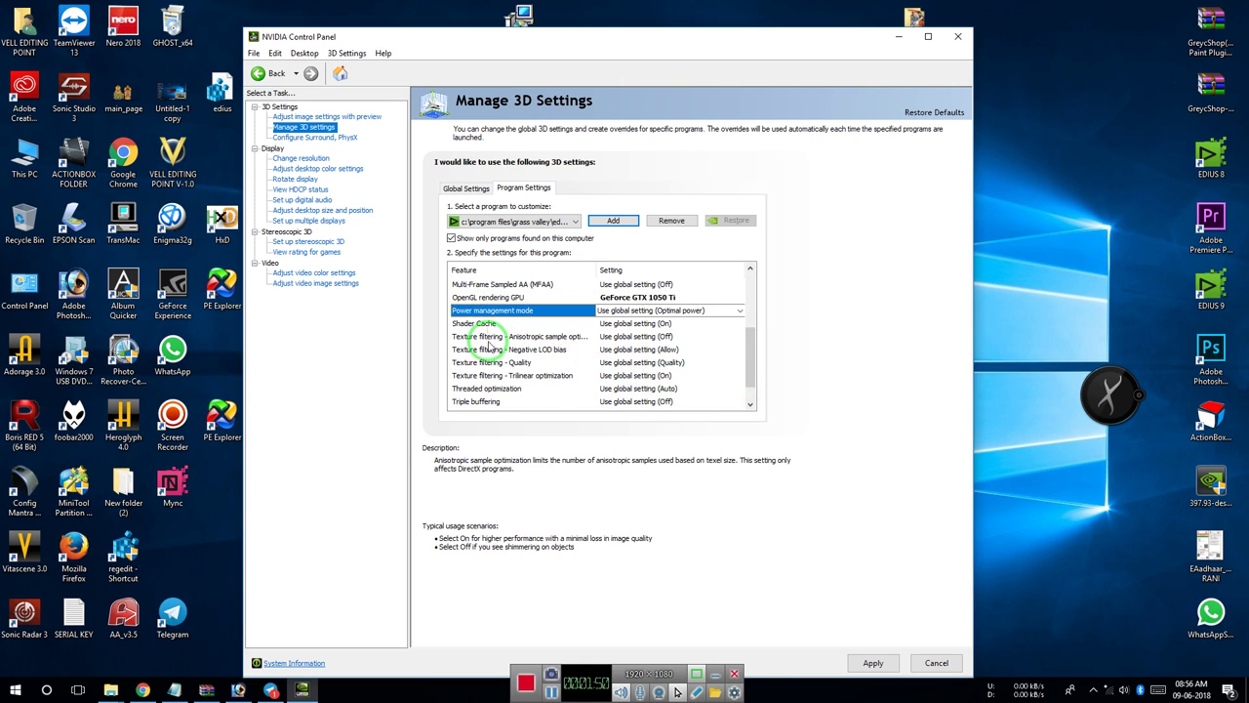
scroll(485, 395, down, 1)
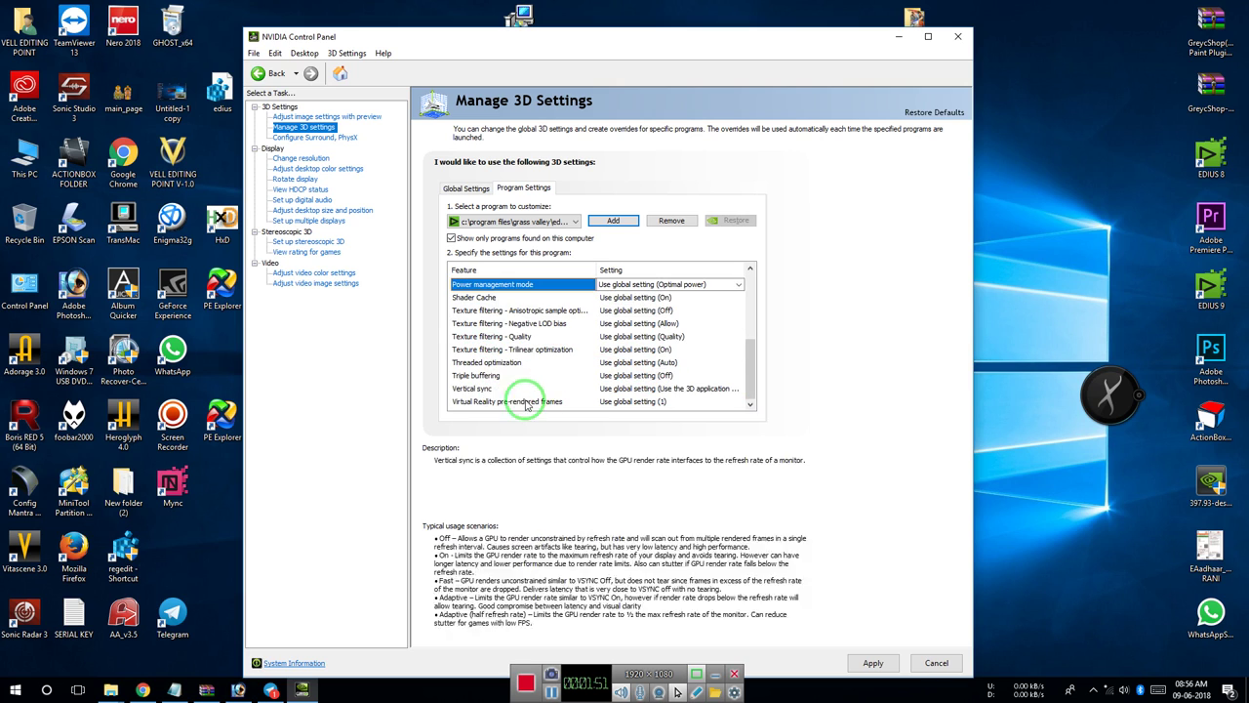
click(475, 376)
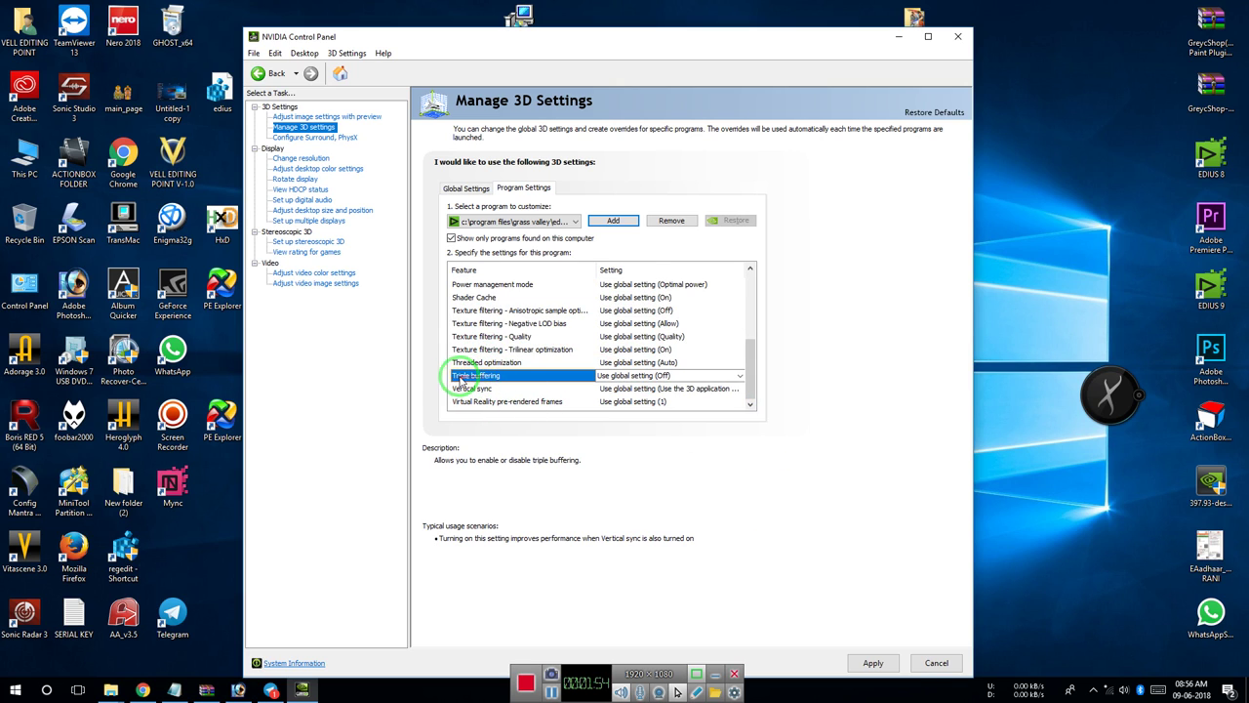
click(640, 378)
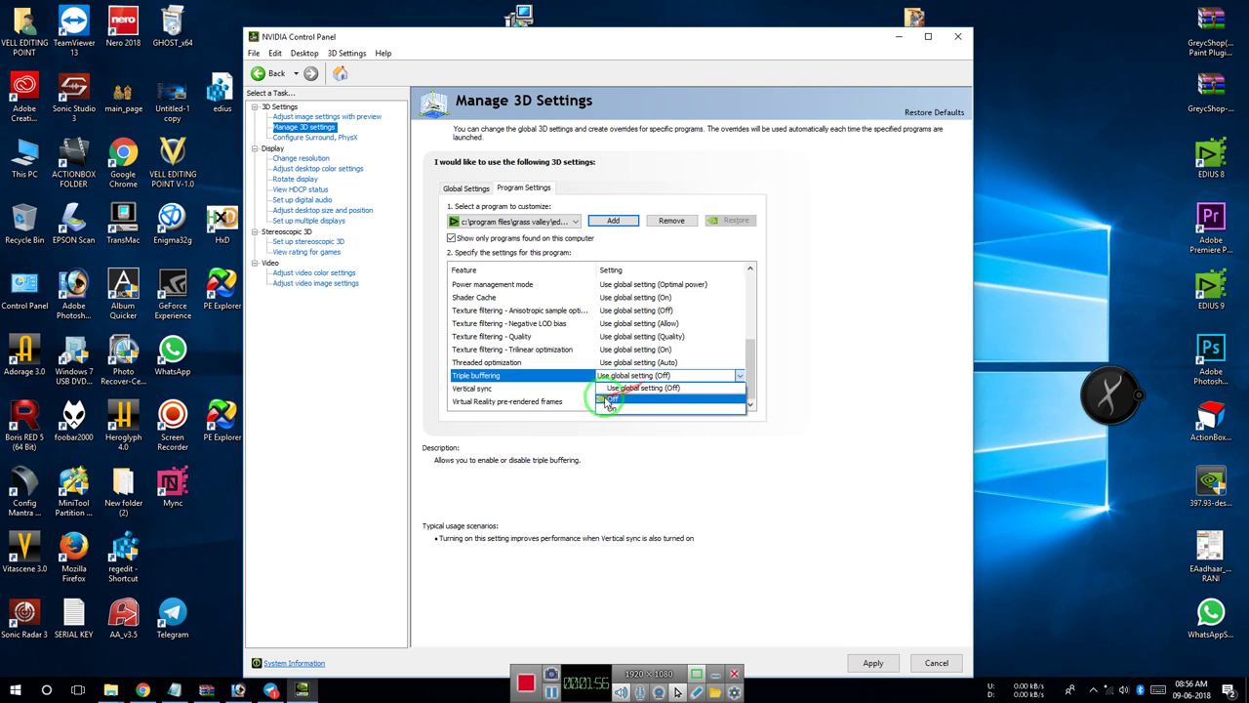
click(637, 388)
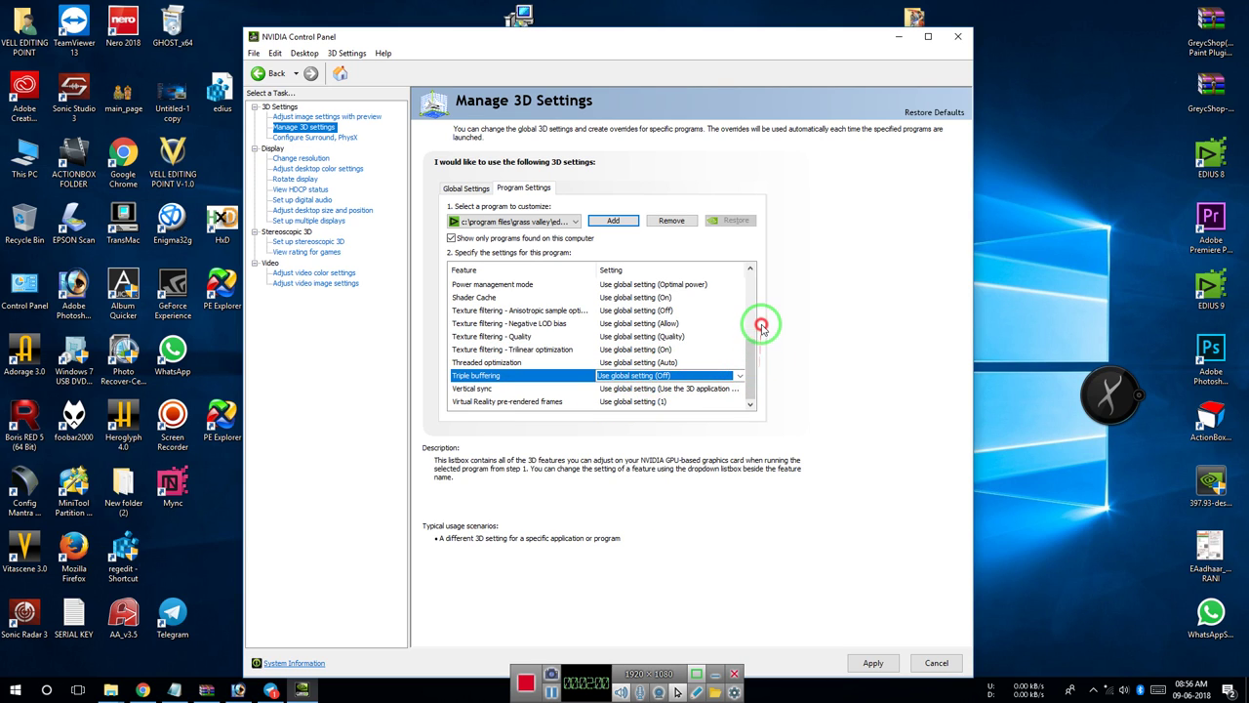
drag(760, 351, 753, 279)
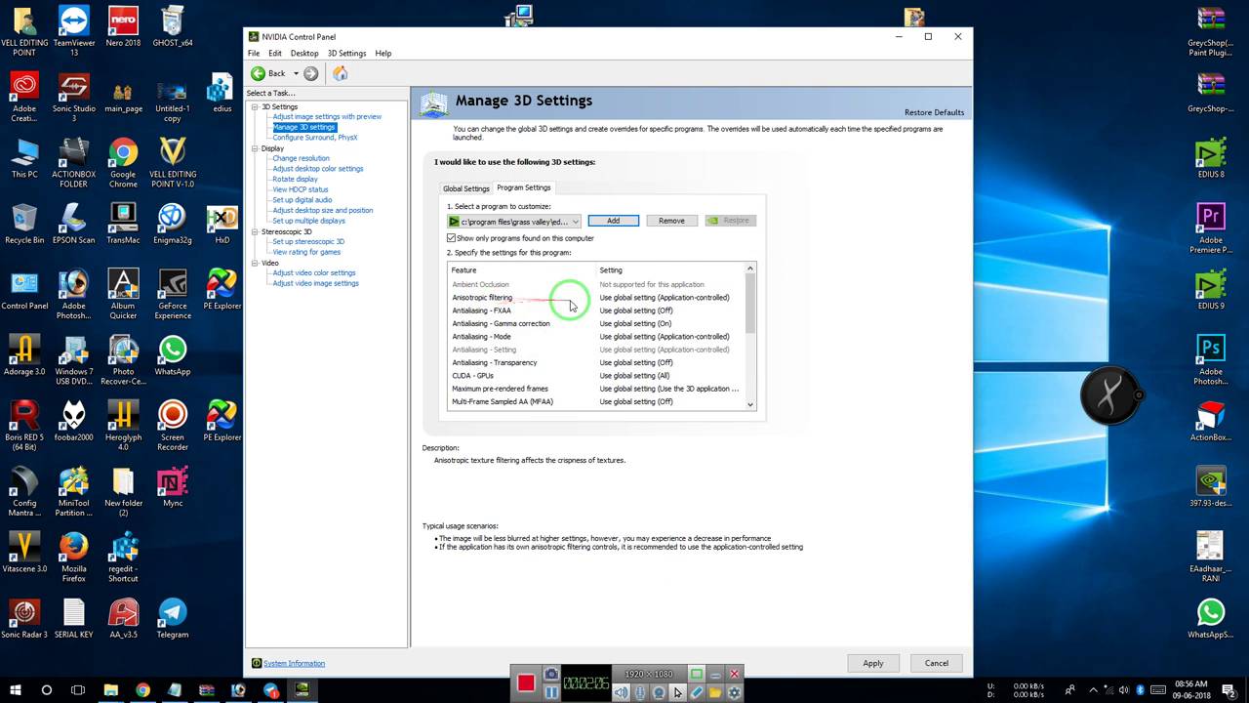
click(872, 664)
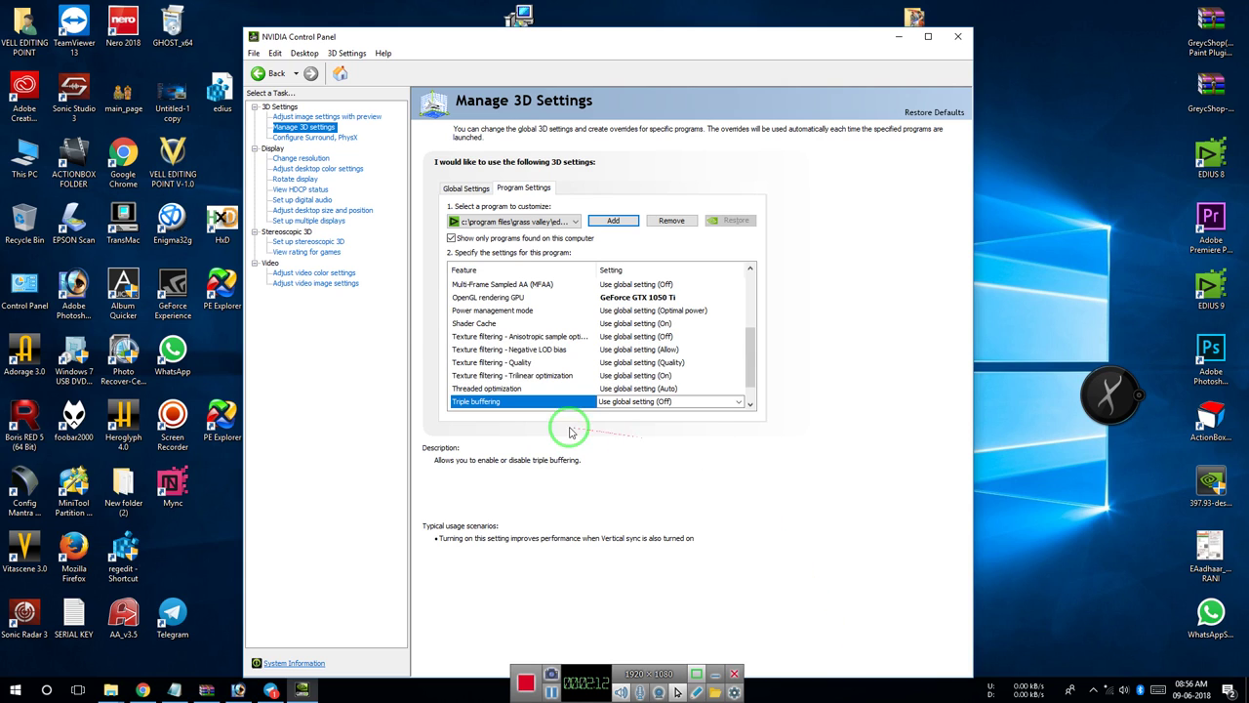
Step: Try the GeForce GTX 1050 Ti as PhysX processor, switch it to CPU, and apply the choice
click(314, 136)
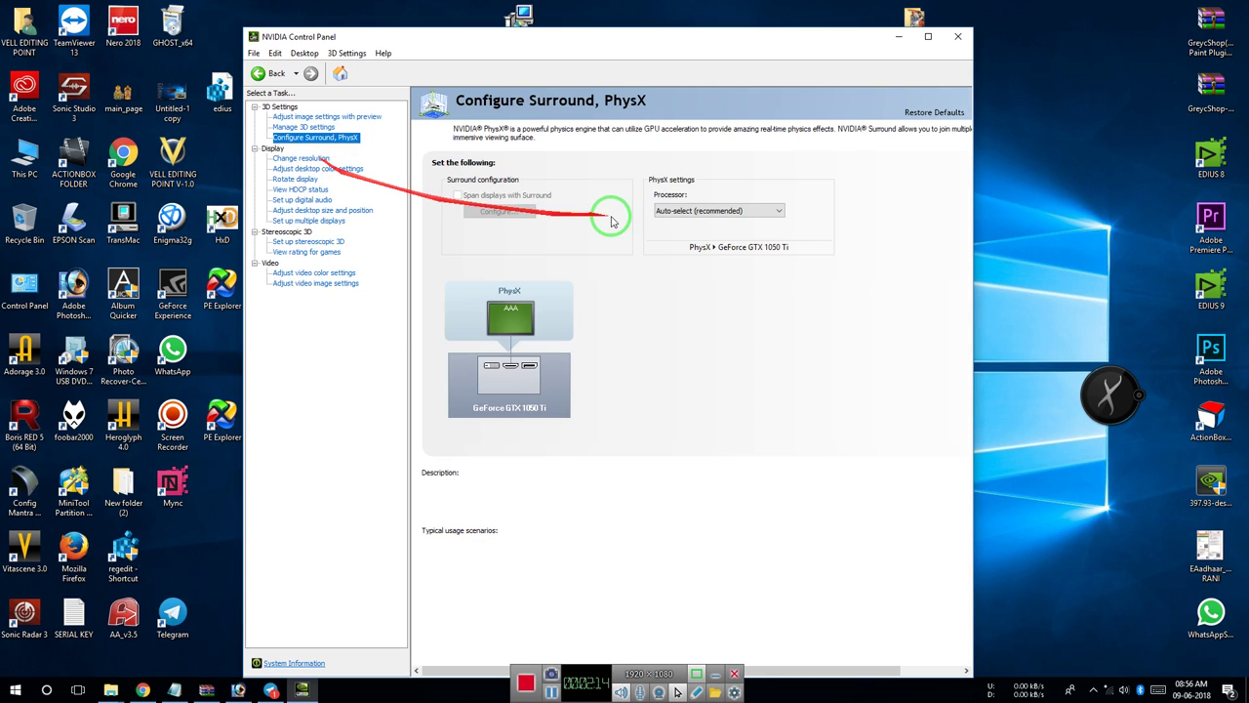
click(674, 210)
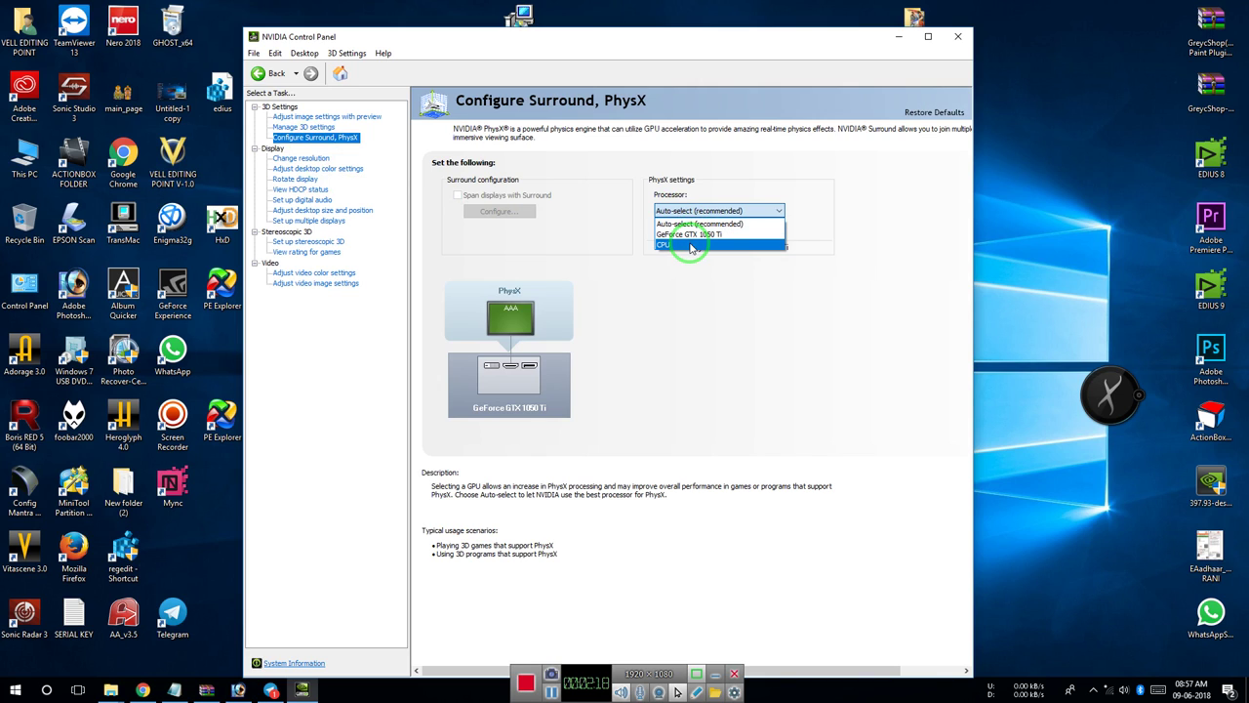
click(705, 234)
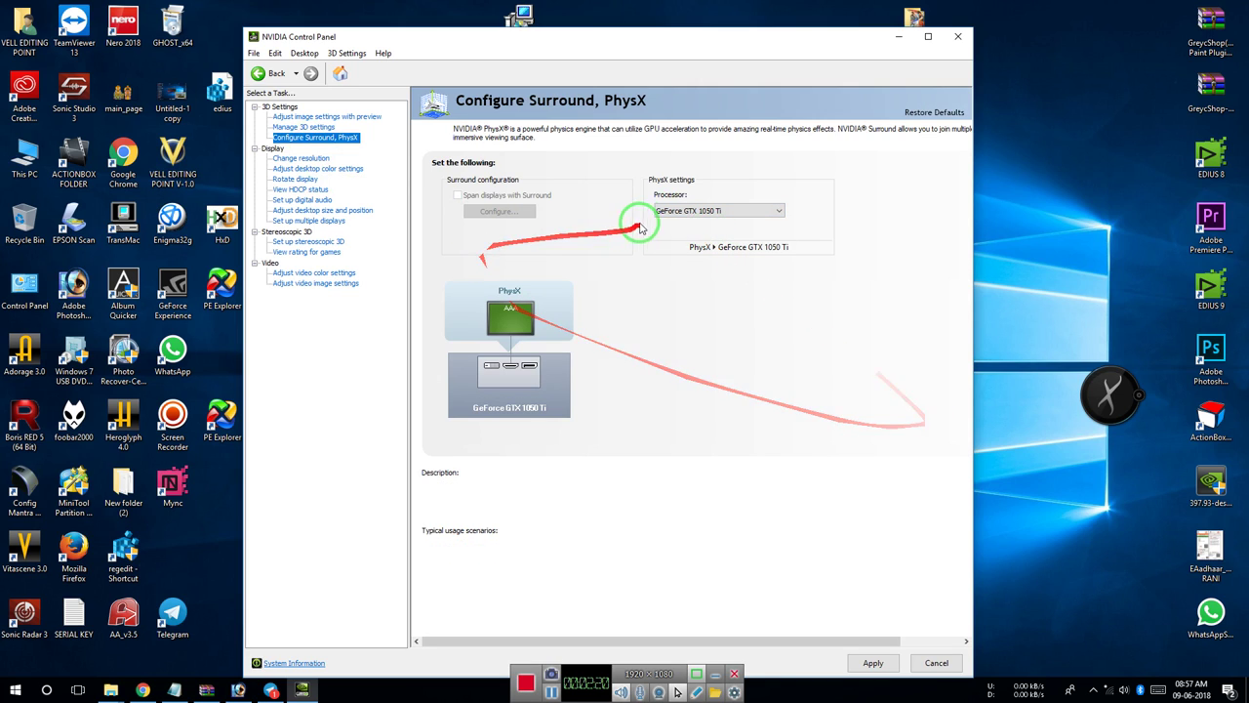
click(689, 217)
click(672, 241)
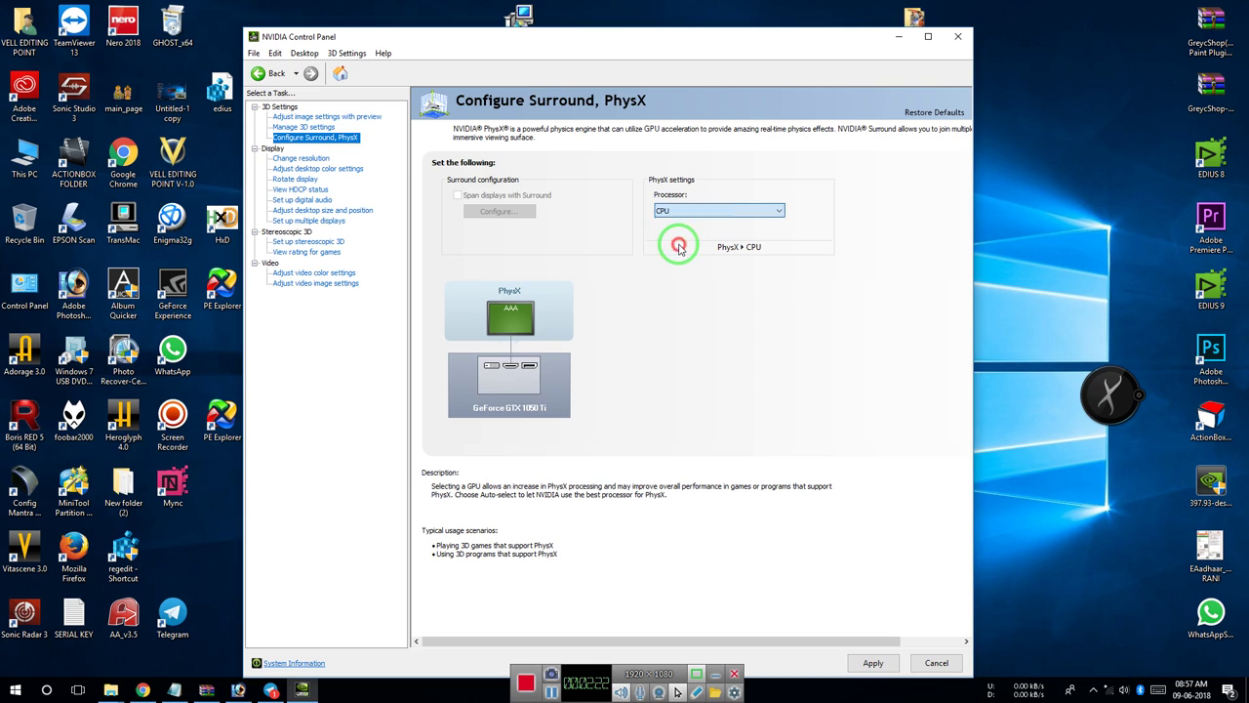
click(875, 664)
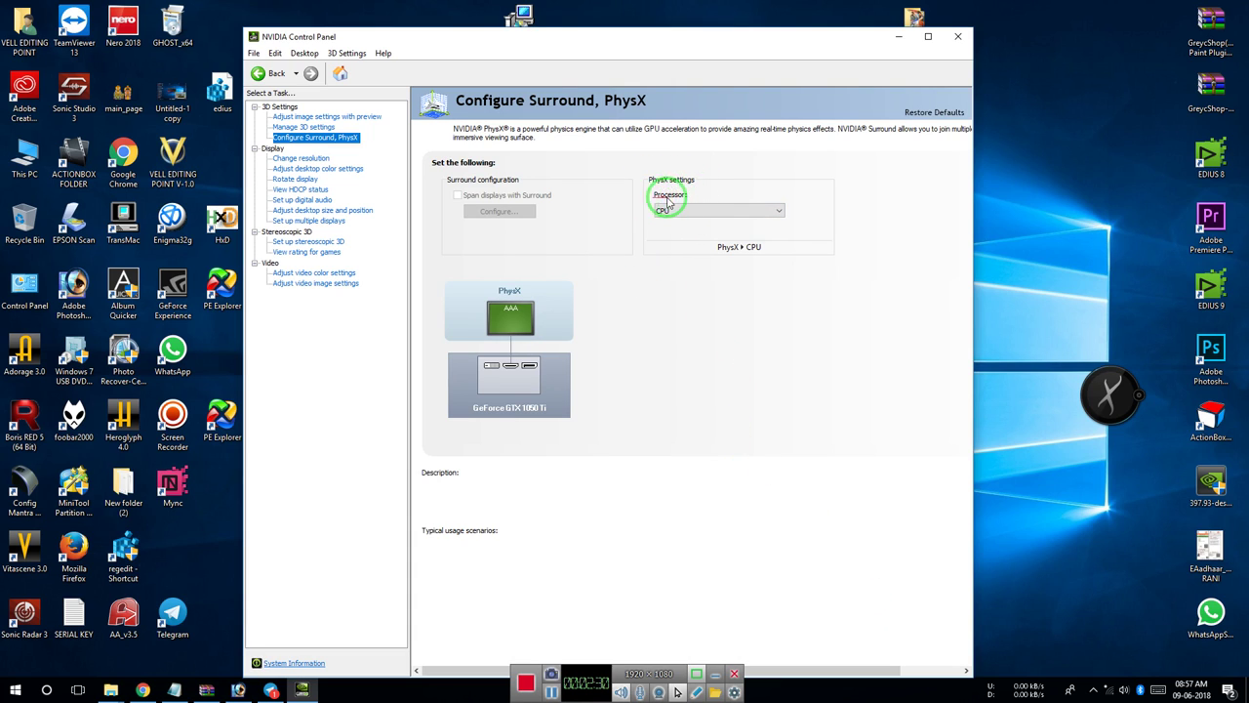
Step: Look through the Display, Stereoscopic 3D and Video settings pages, and close the NVIDIA Control Panel
click(301, 158)
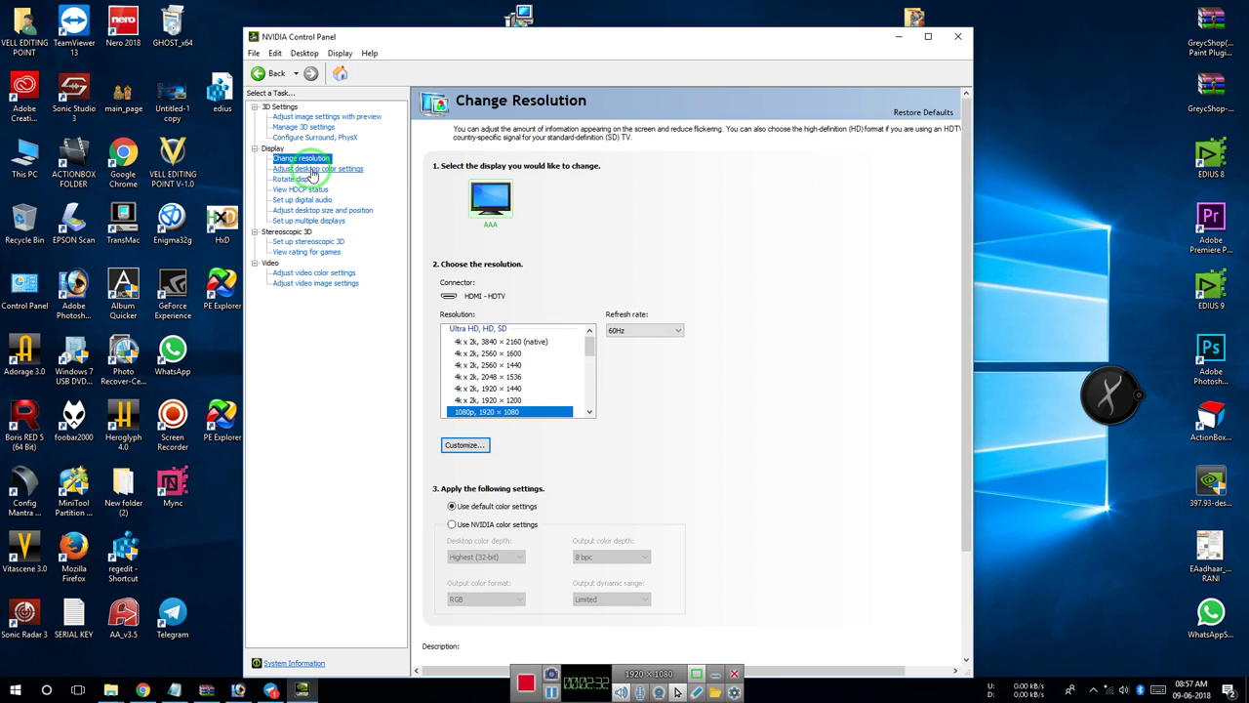
click(313, 171)
click(309, 181)
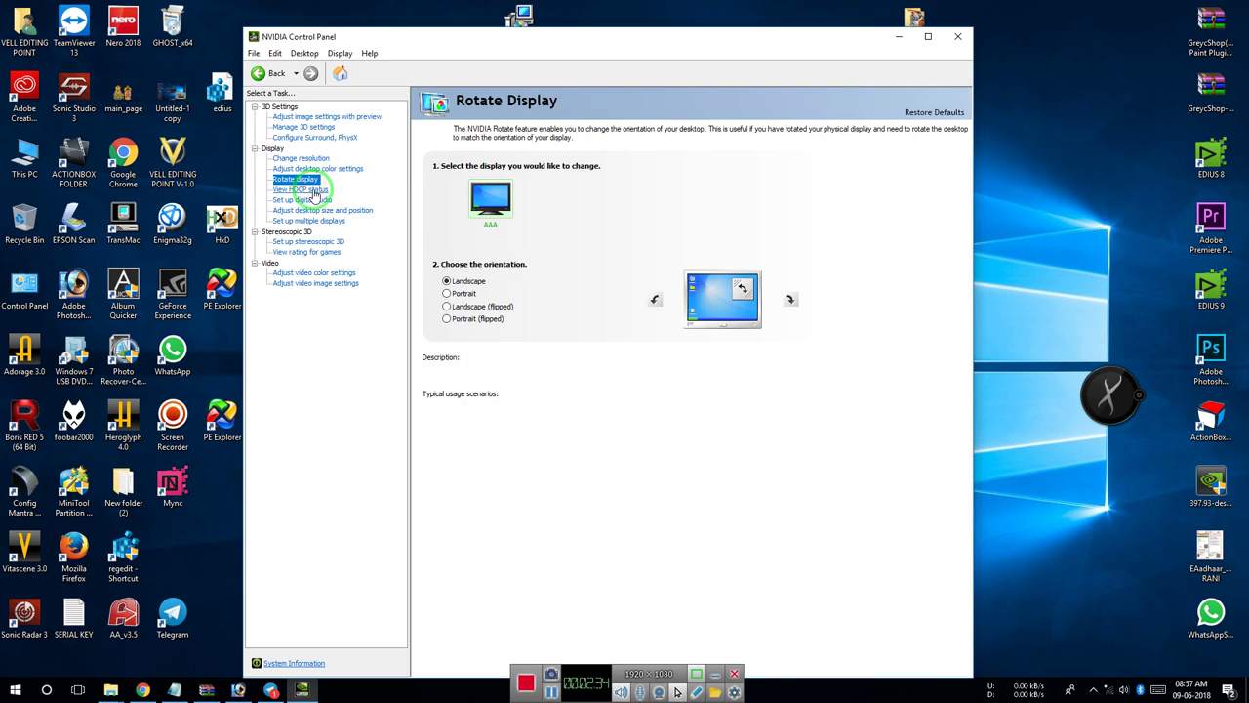
click(306, 190)
click(306, 200)
click(312, 210)
click(306, 200)
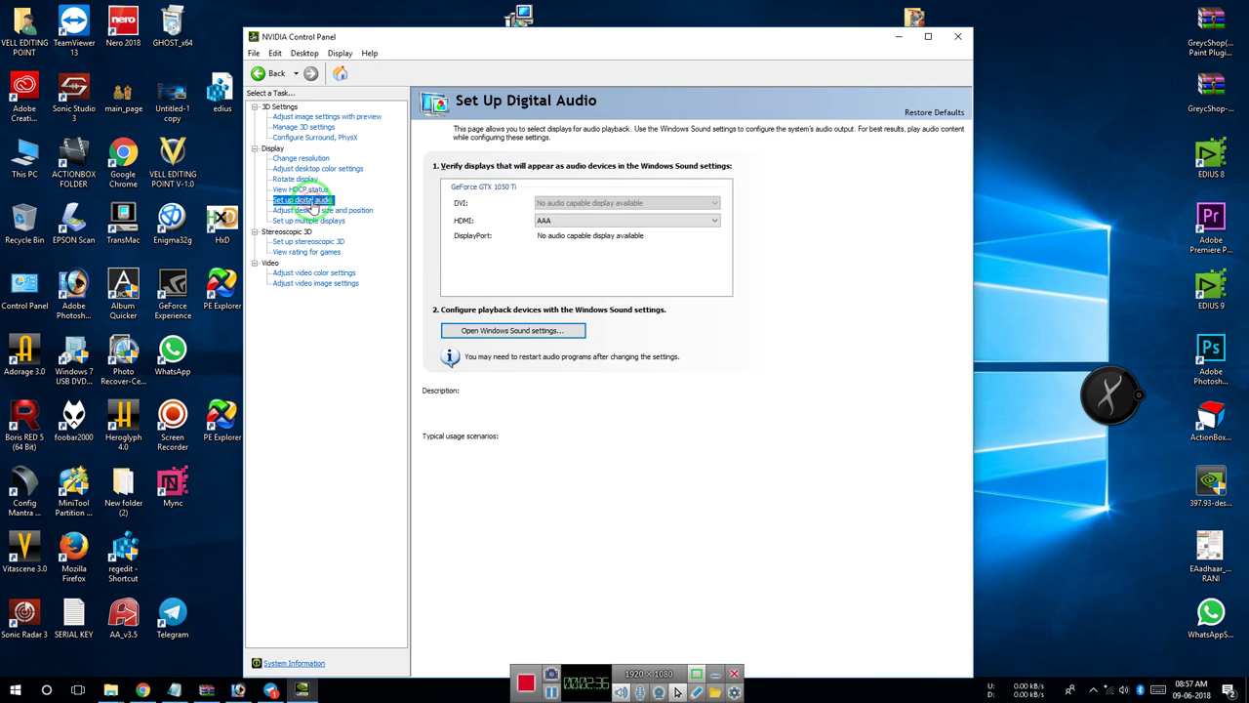
click(310, 211)
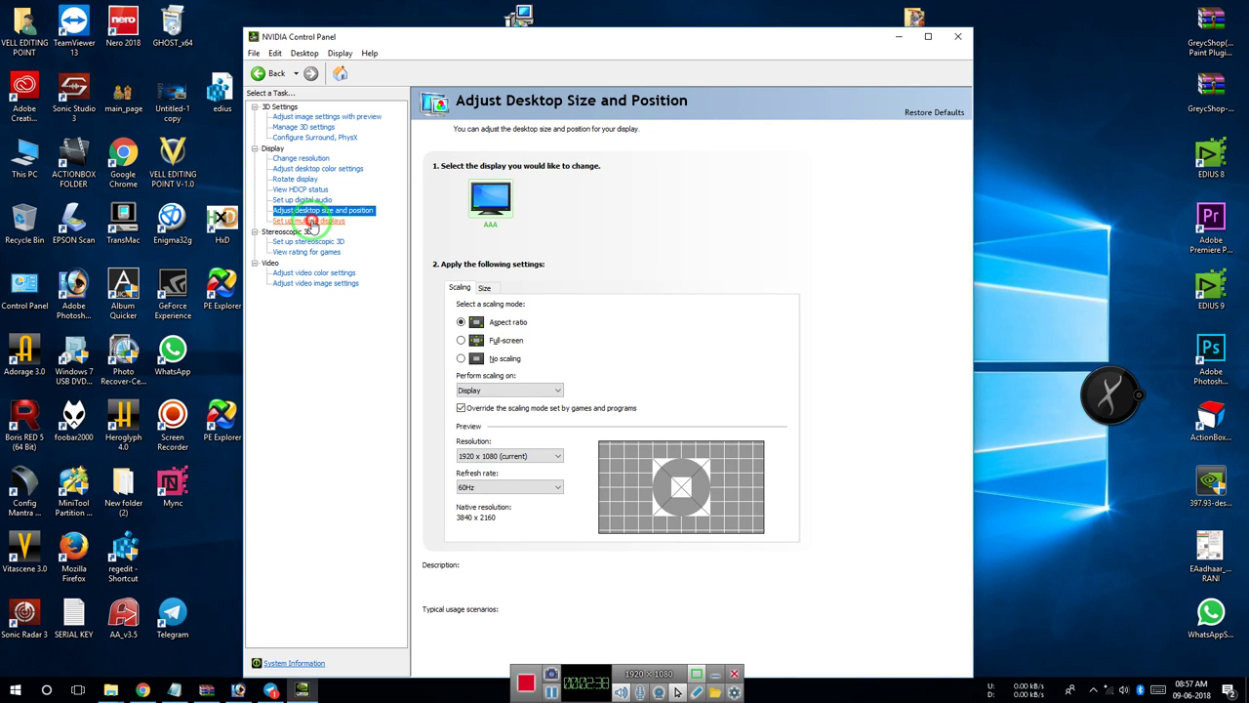
click(310, 221)
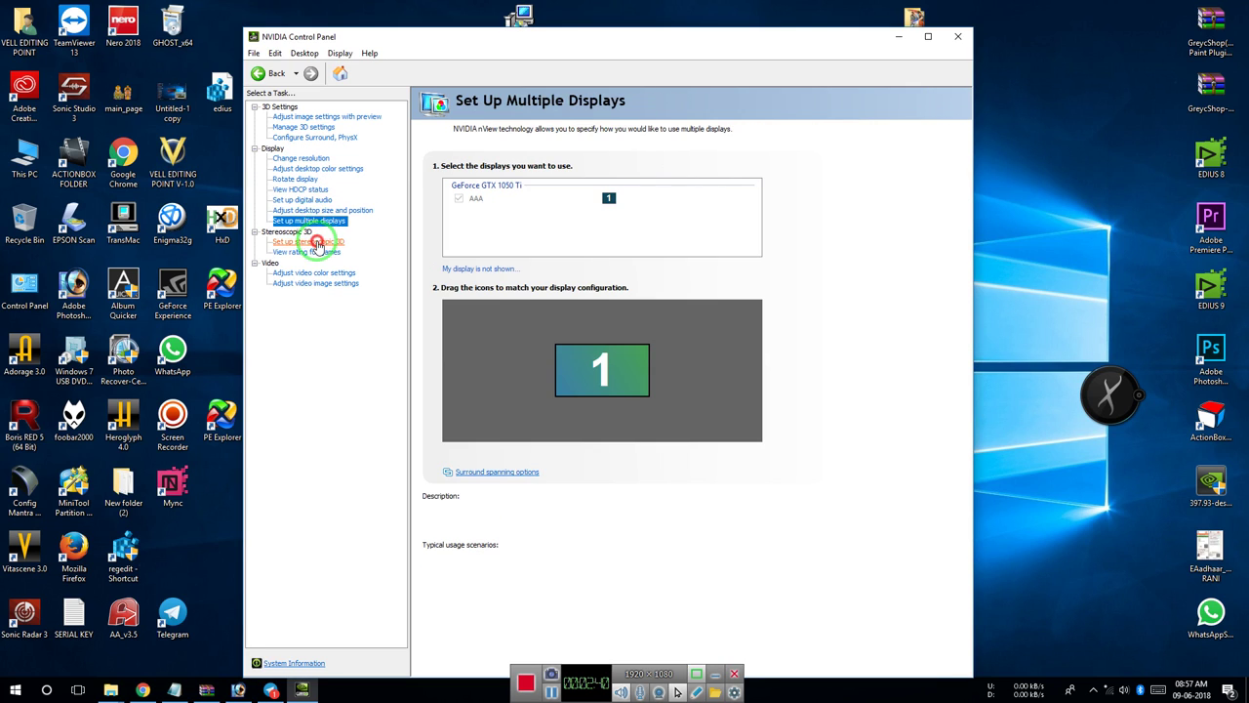
click(317, 242)
click(310, 252)
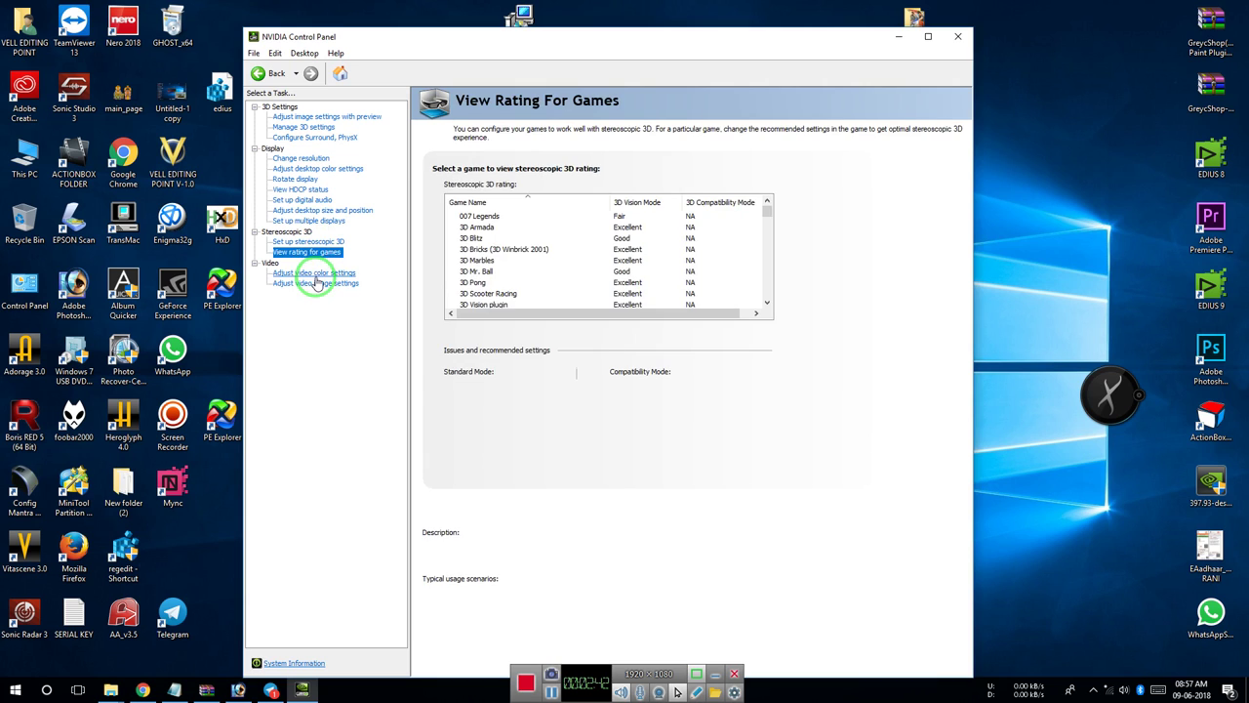
click(314, 275)
click(318, 285)
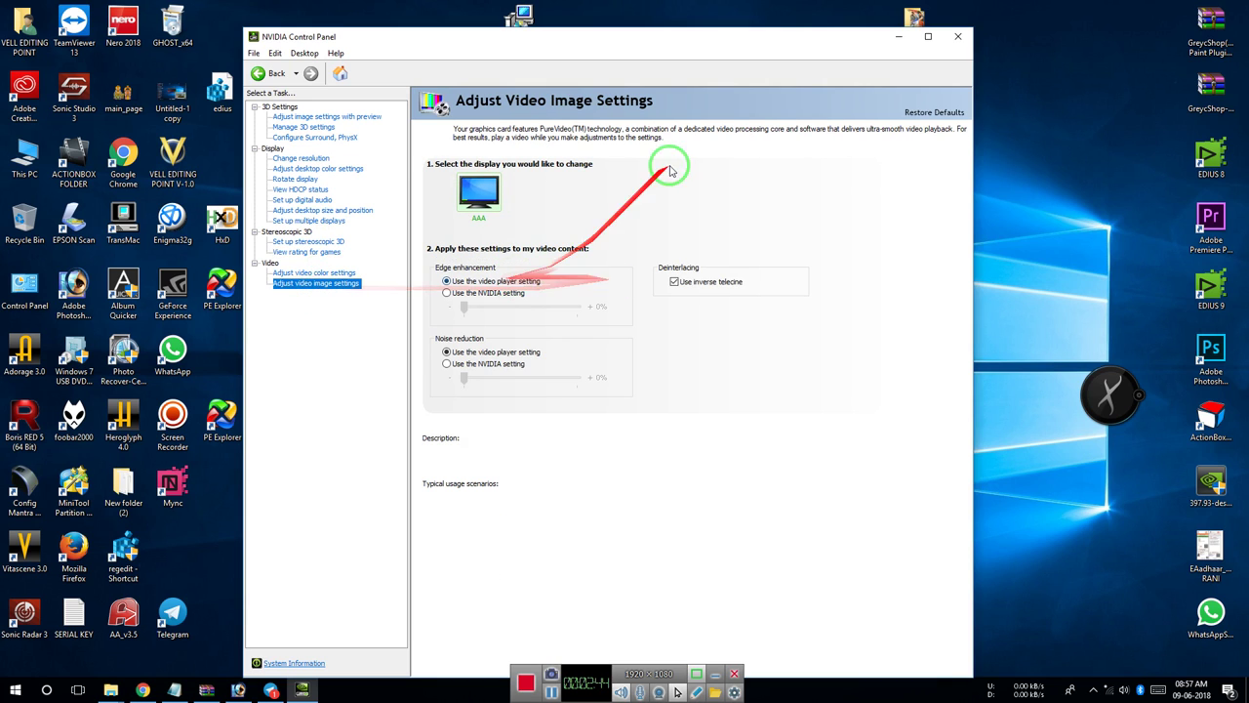
click(964, 39)
Step: Launch EDIUS 9 and create a new project from the QFHD 3840x2160 50p 8bit preset
click(1206, 293)
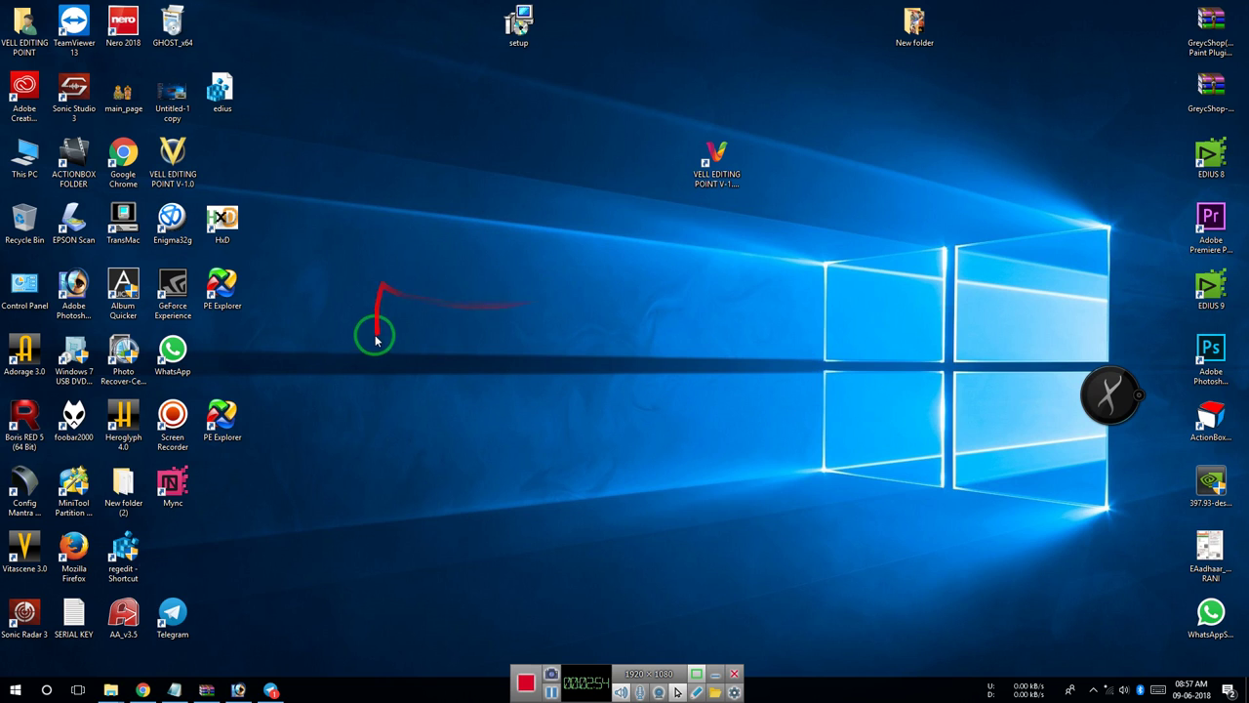
click(383, 400)
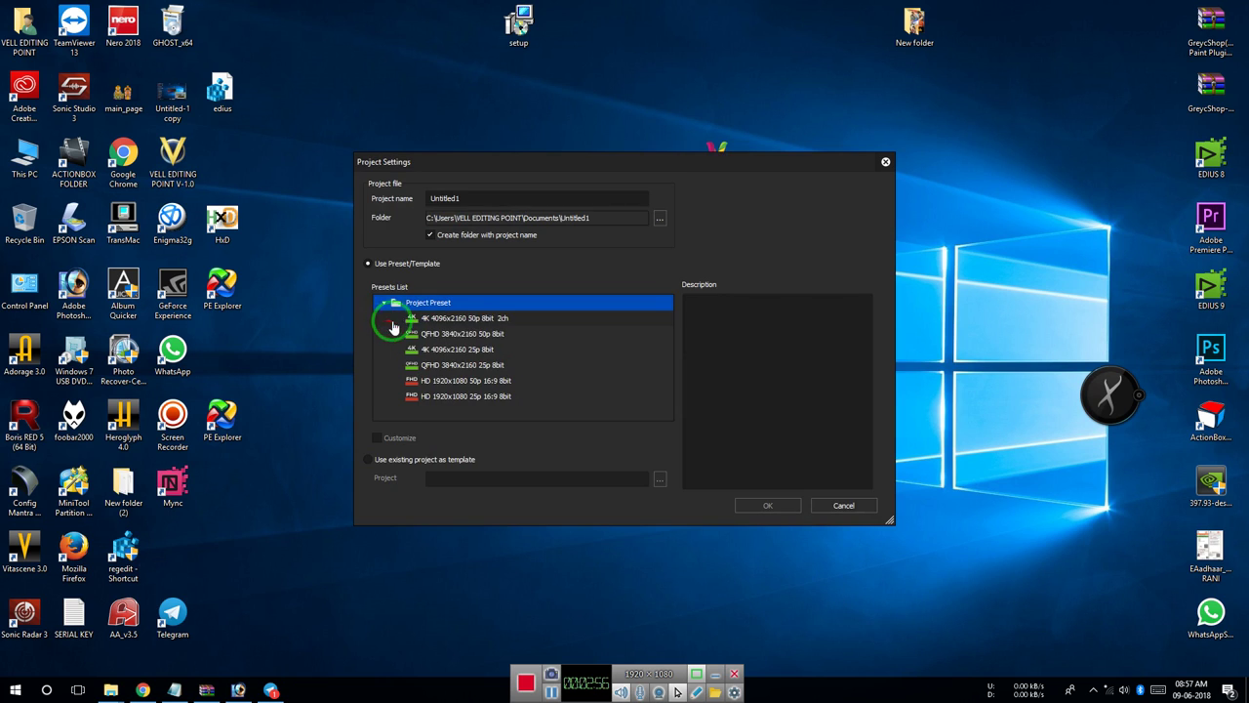
double_click(478, 333)
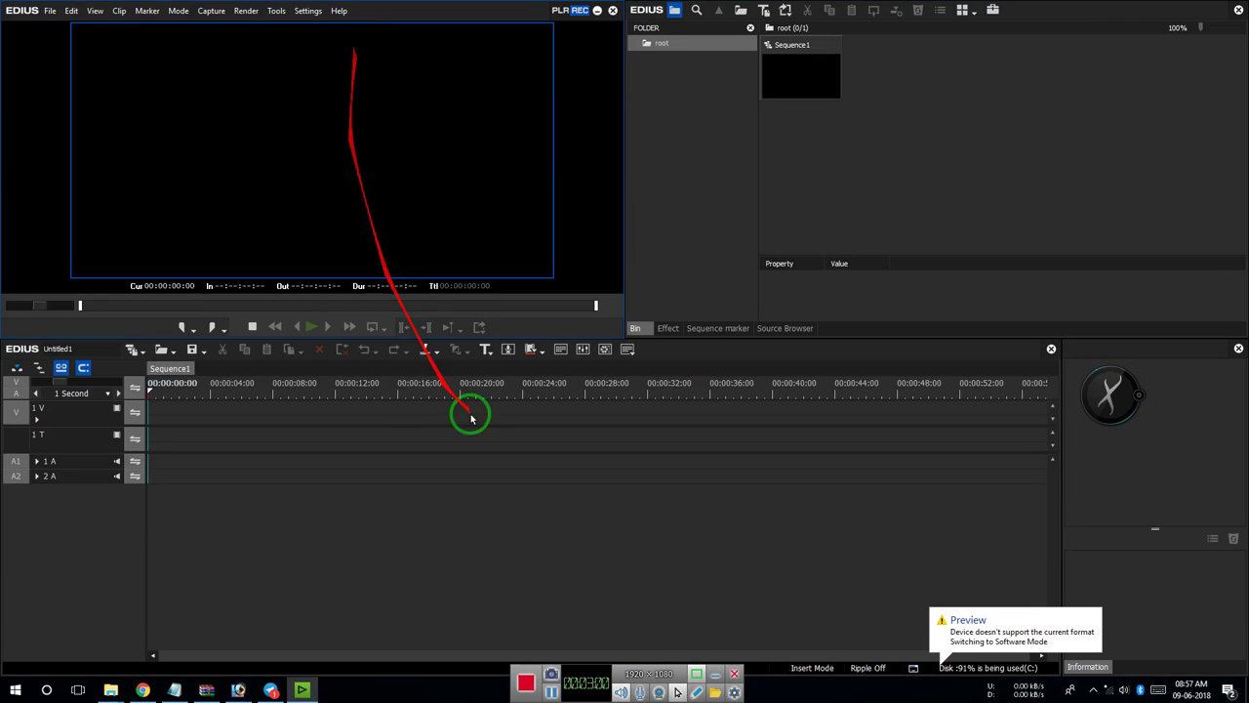
Step: Add a Color Matte clip with the default colors at the start of the sequence's 1 V track
right_click(377, 415)
mouse_move(432, 418)
click(658, 438)
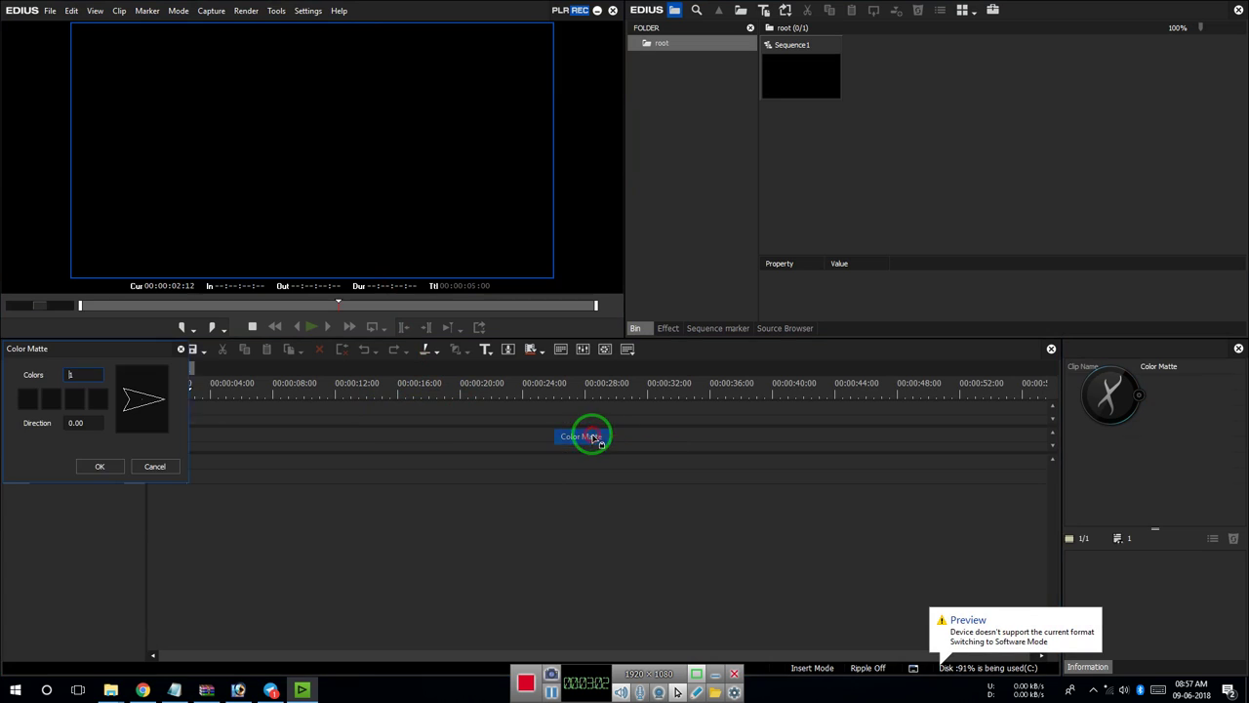
click(91, 455)
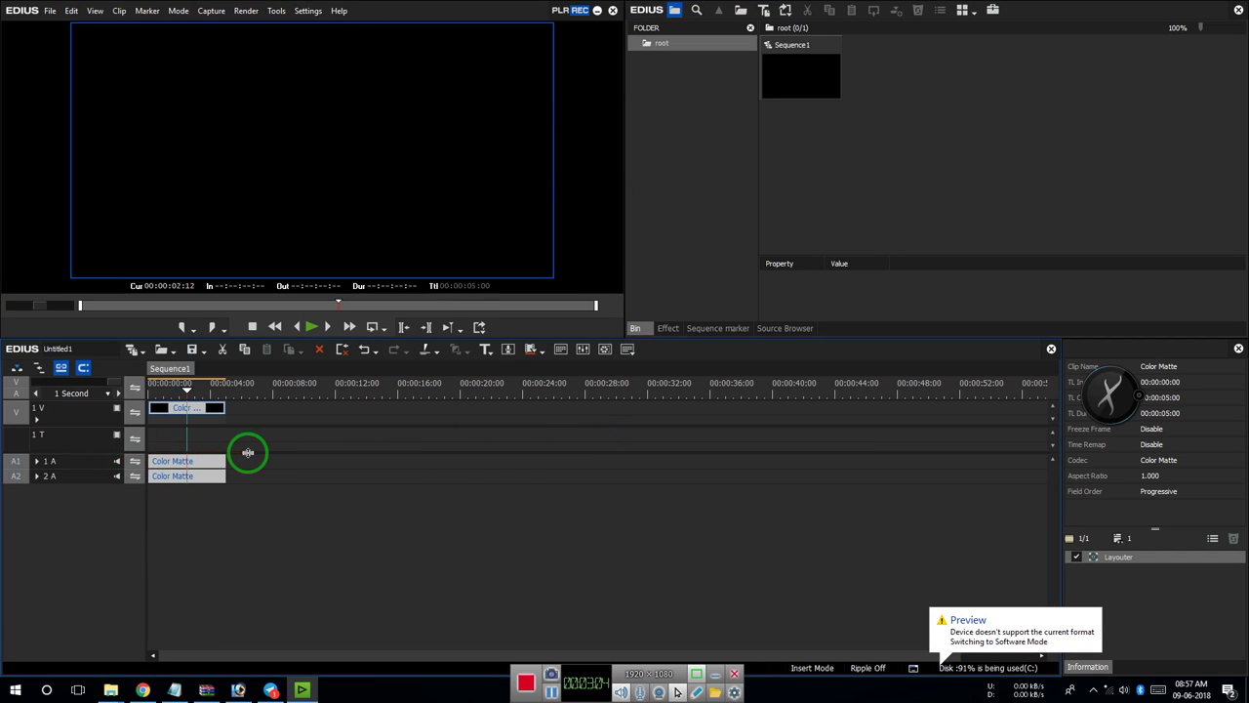
Step: Examine the basic and extended settings of the H.264/AVC file exporter for the sequence, and cancel the export
key(F11)
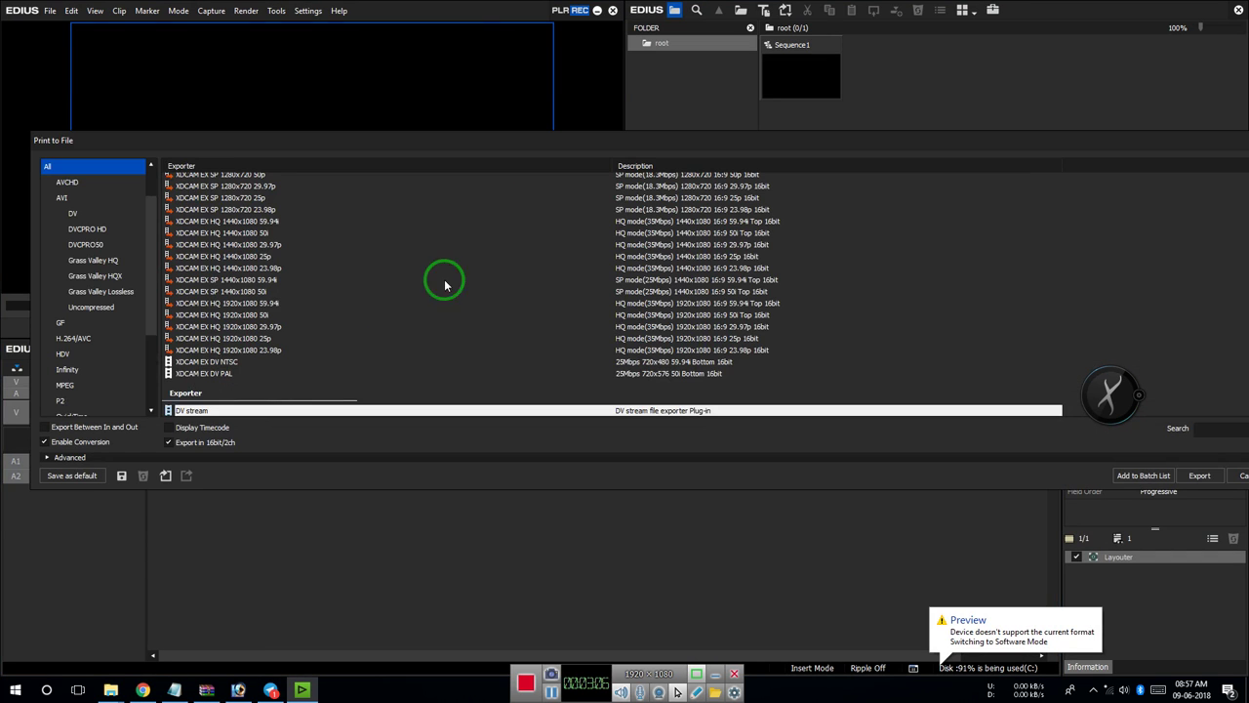
click(78, 339)
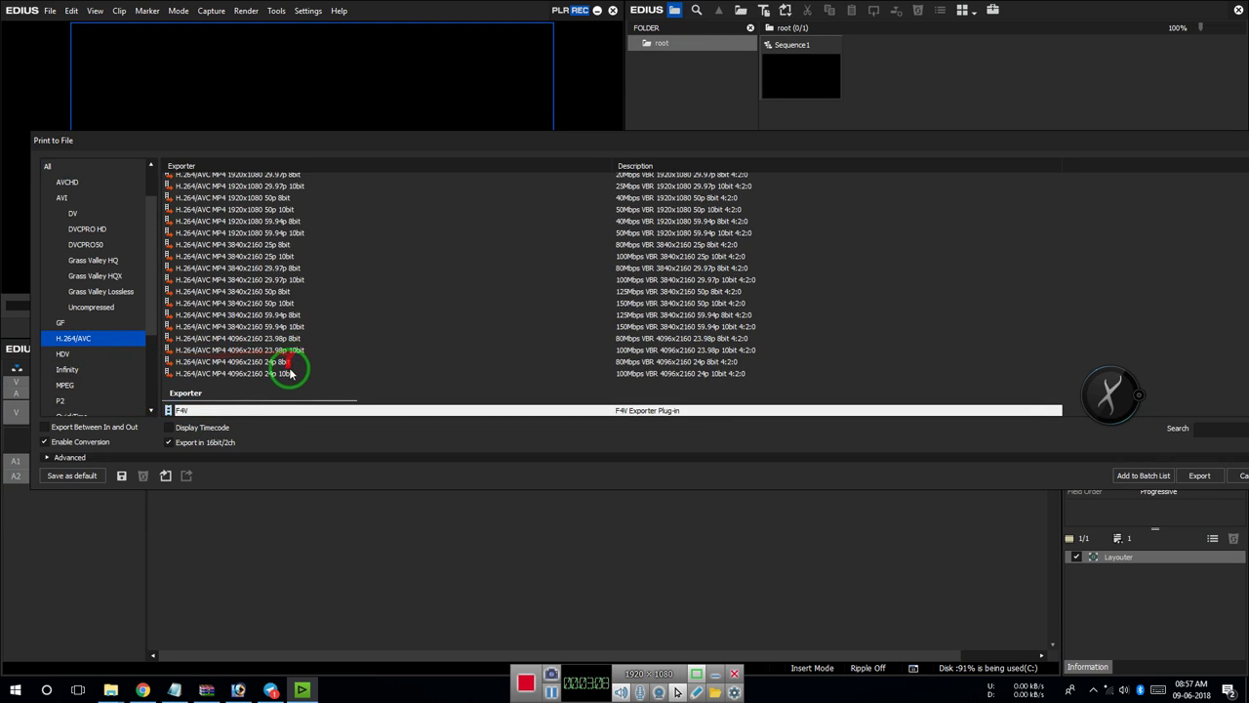
click(289, 374)
click(197, 354)
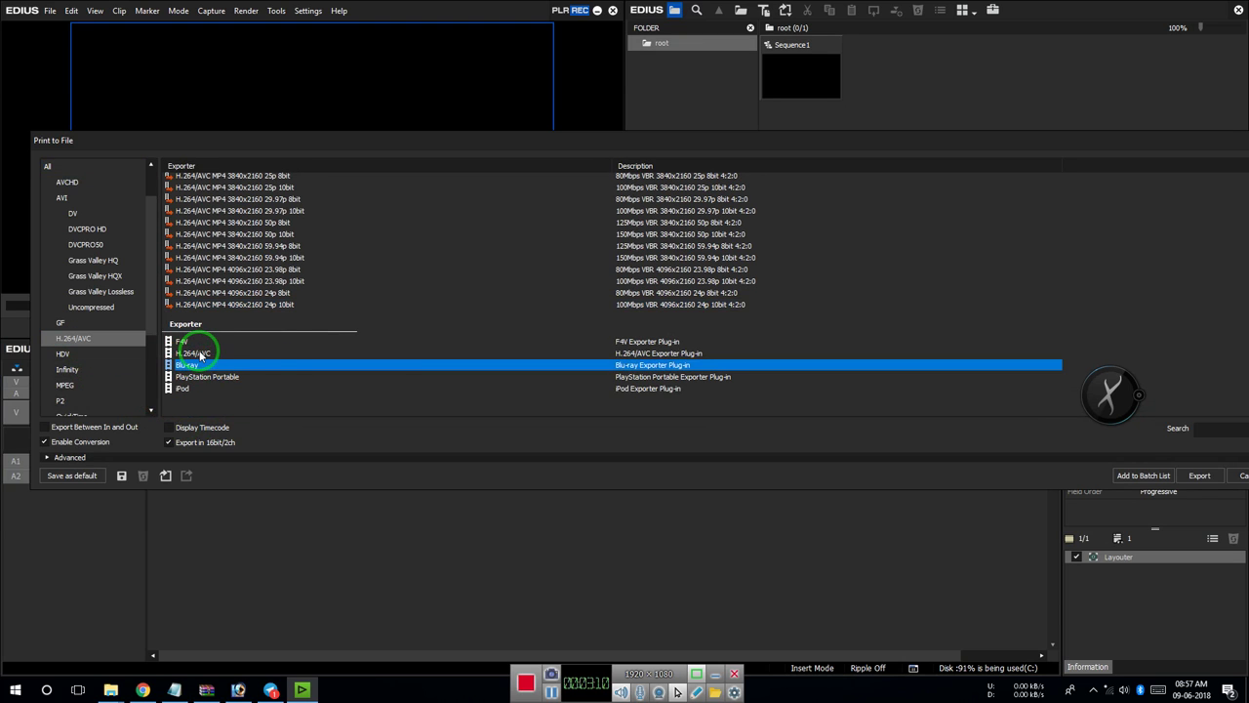
double_click(277, 355)
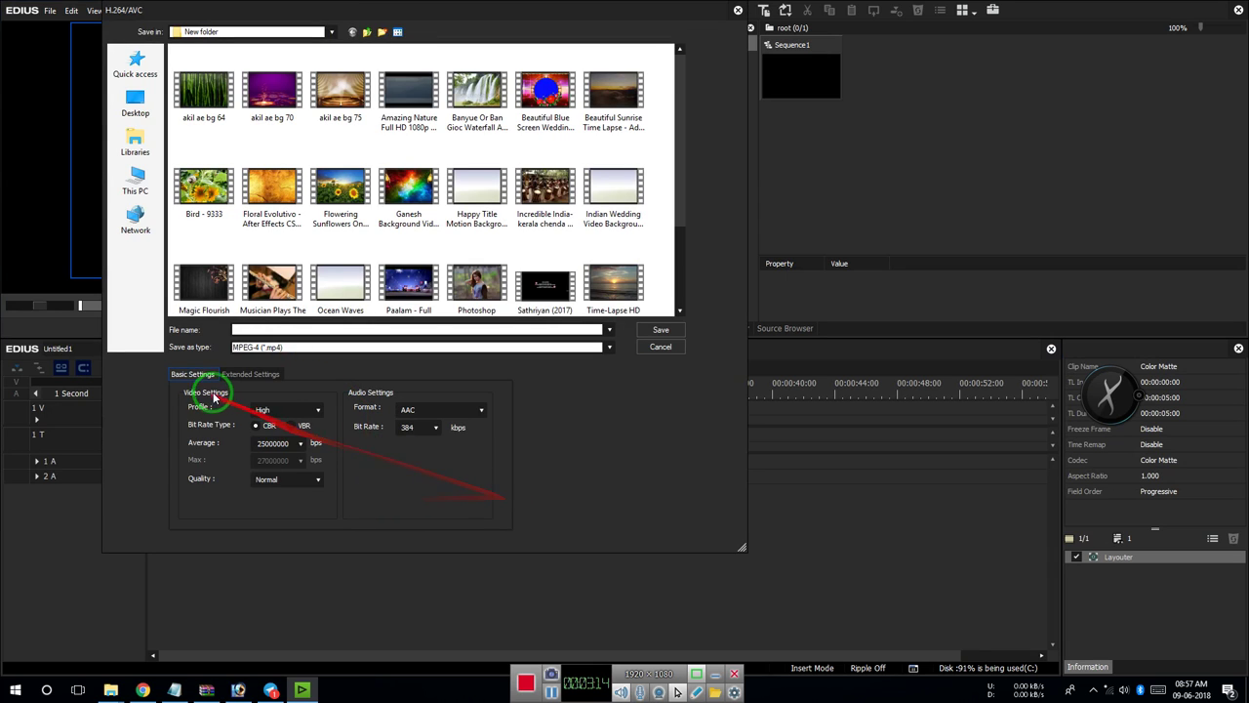
click(256, 375)
click(200, 371)
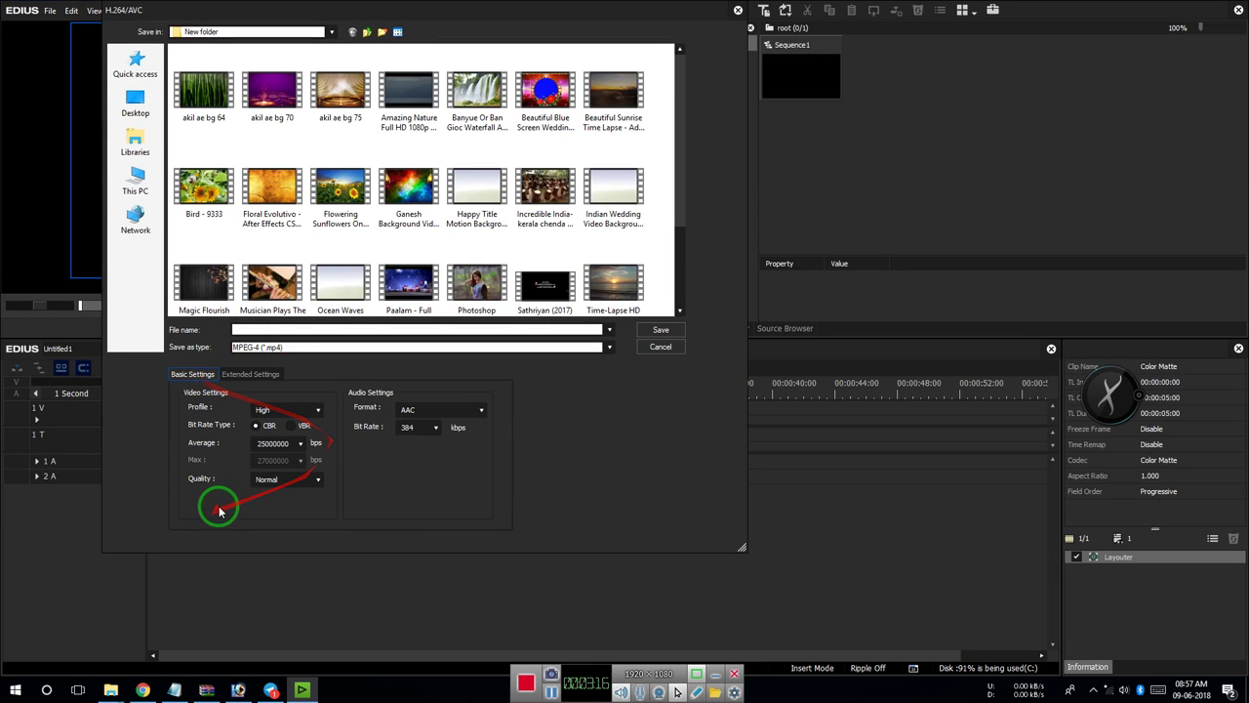
click(659, 348)
Step: Close EDIUS and open the NVIDIA Control Panel from the desktop
click(613, 11)
click(330, 192)
right_click(514, 275)
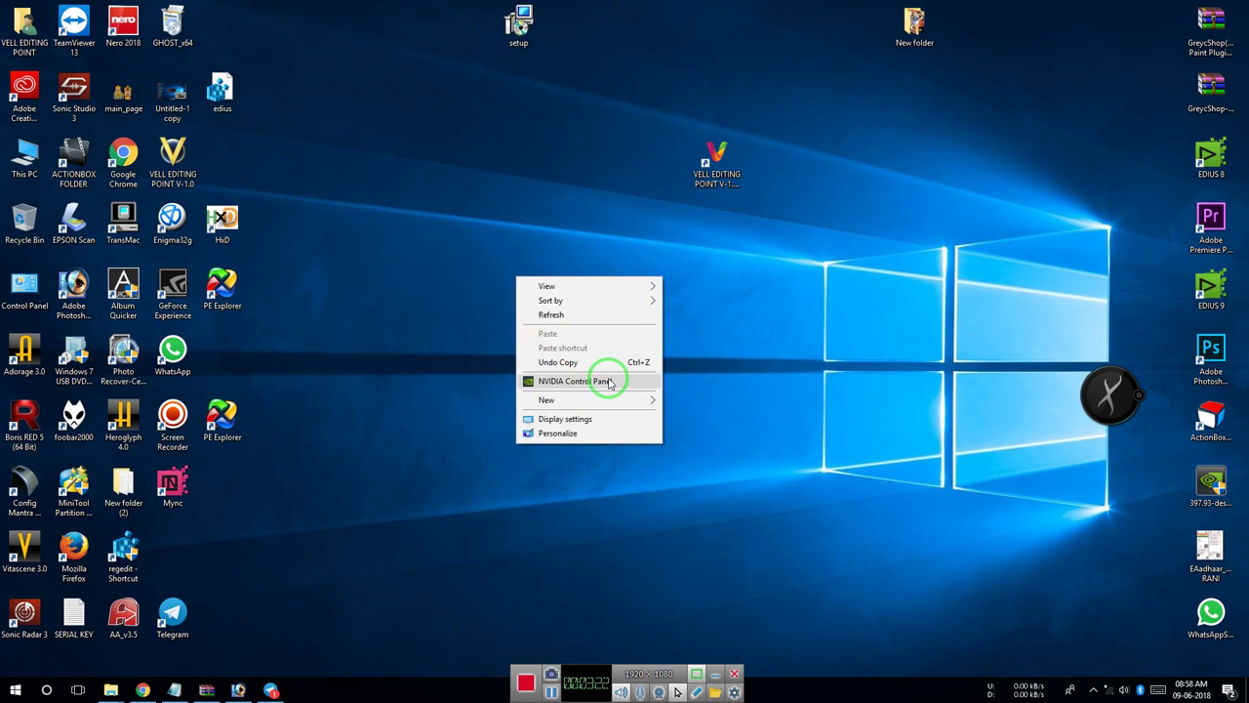
click(609, 382)
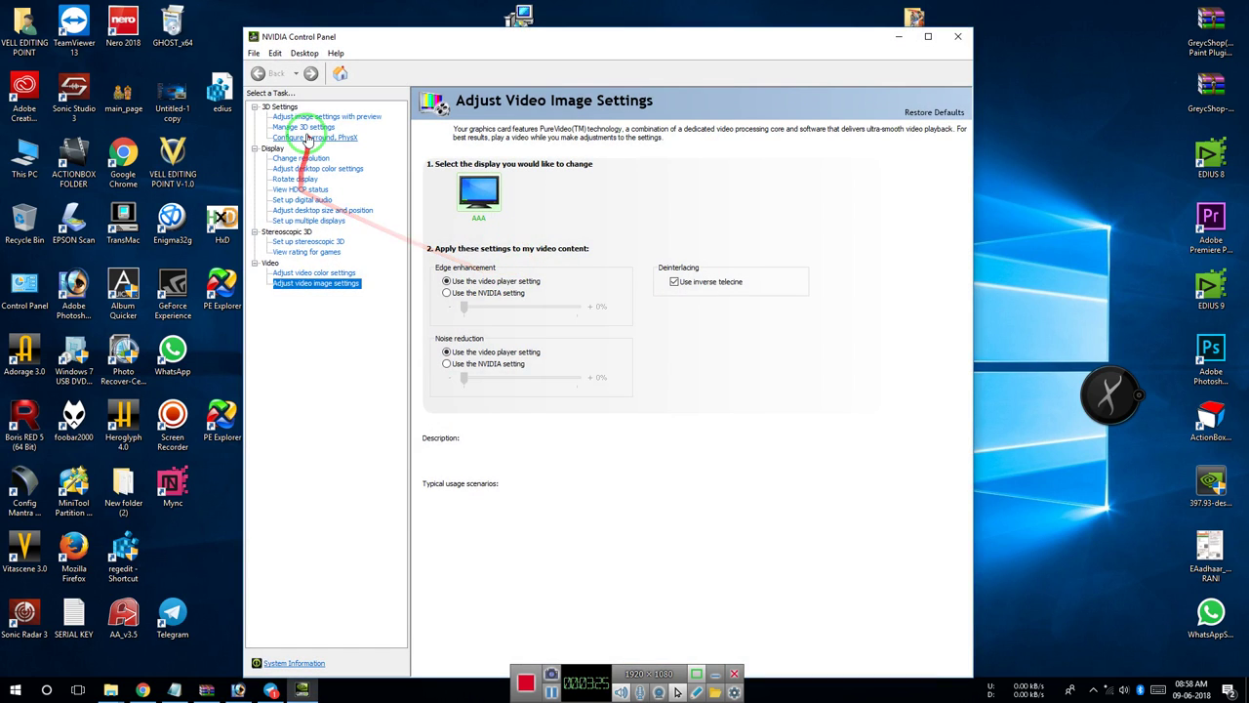
Step: Set the PhysX processor to GeForce GTX 1050 Ti
click(306, 128)
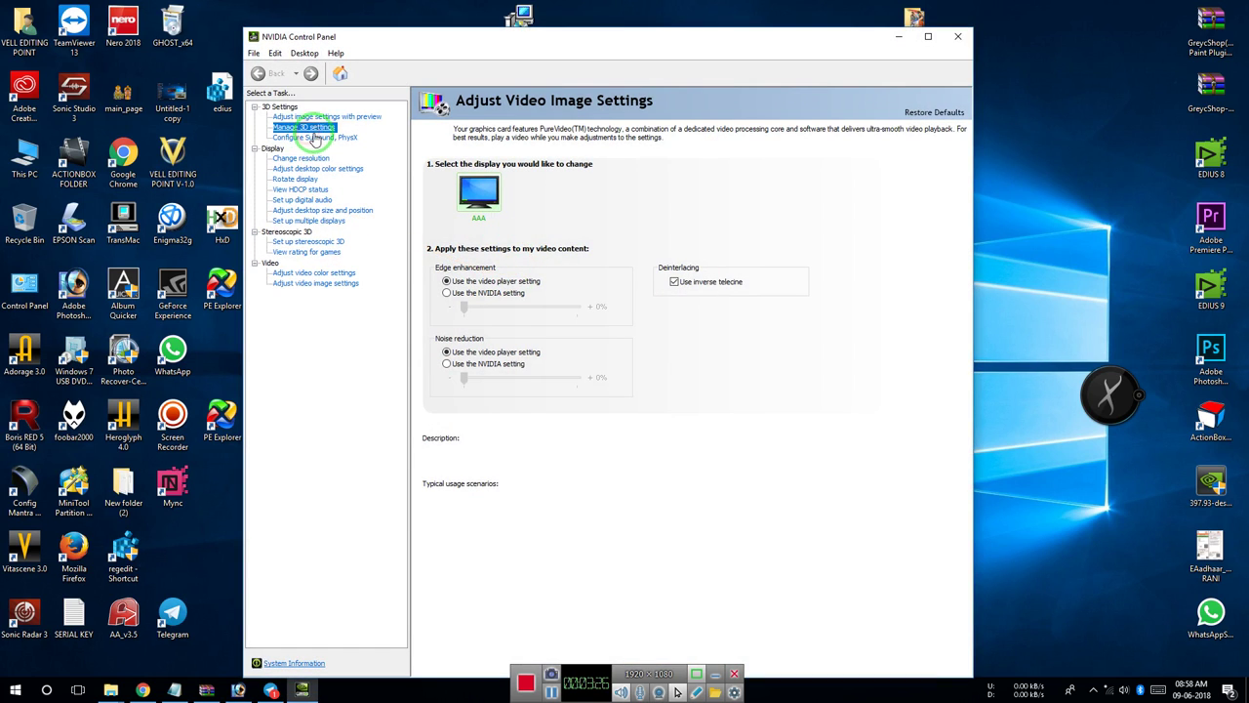
click(315, 138)
click(761, 211)
click(710, 236)
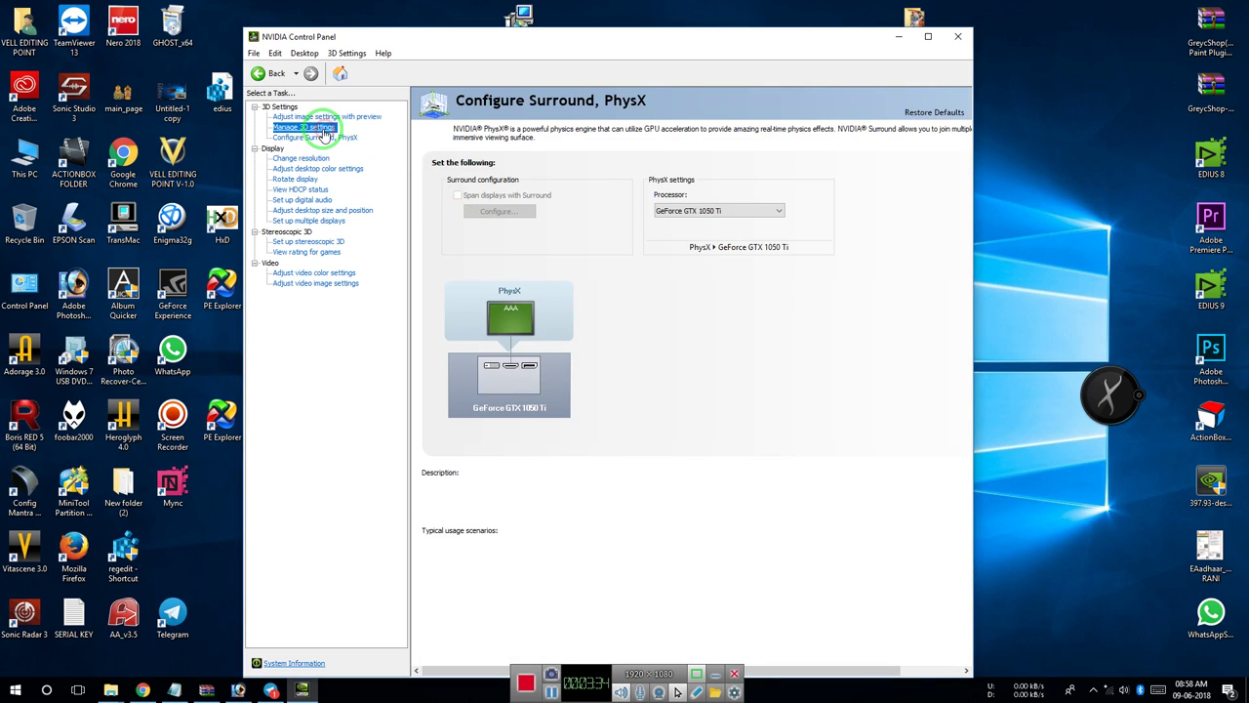
Step: Show the program-specific 3D settings for EDIUS and move the NVIDIA Control Panel window up
click(531, 189)
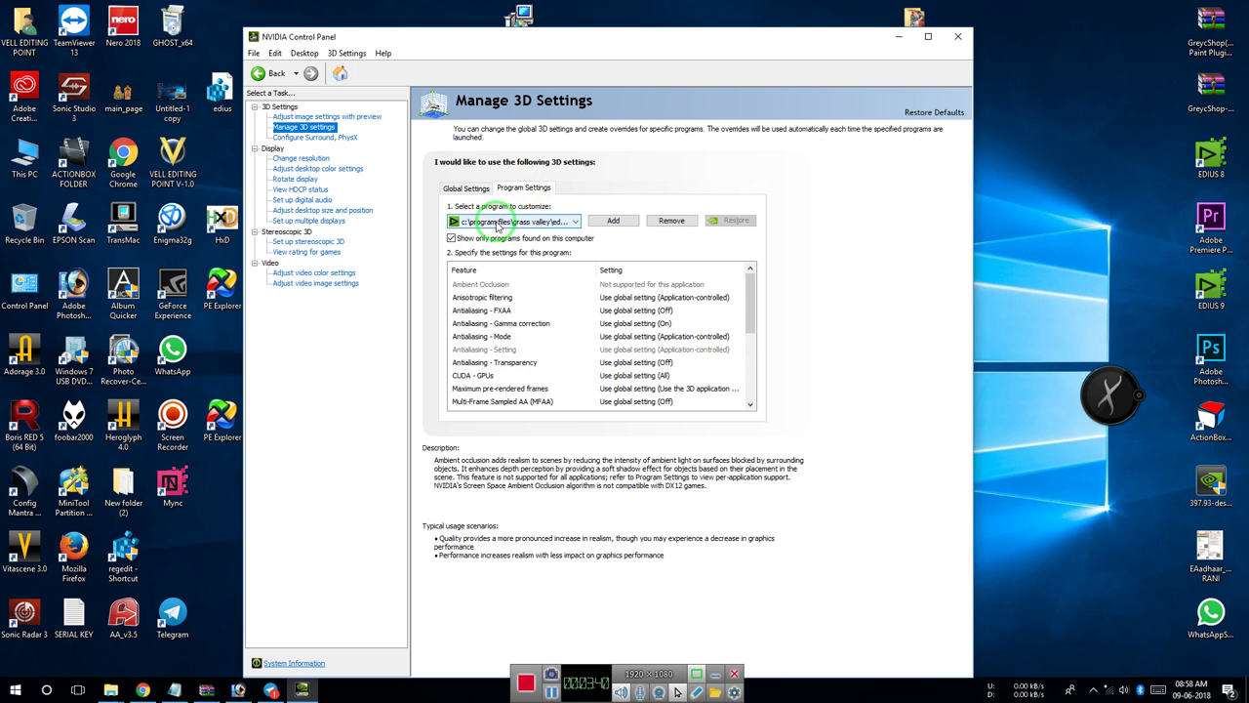
drag(753, 46, 754, 19)
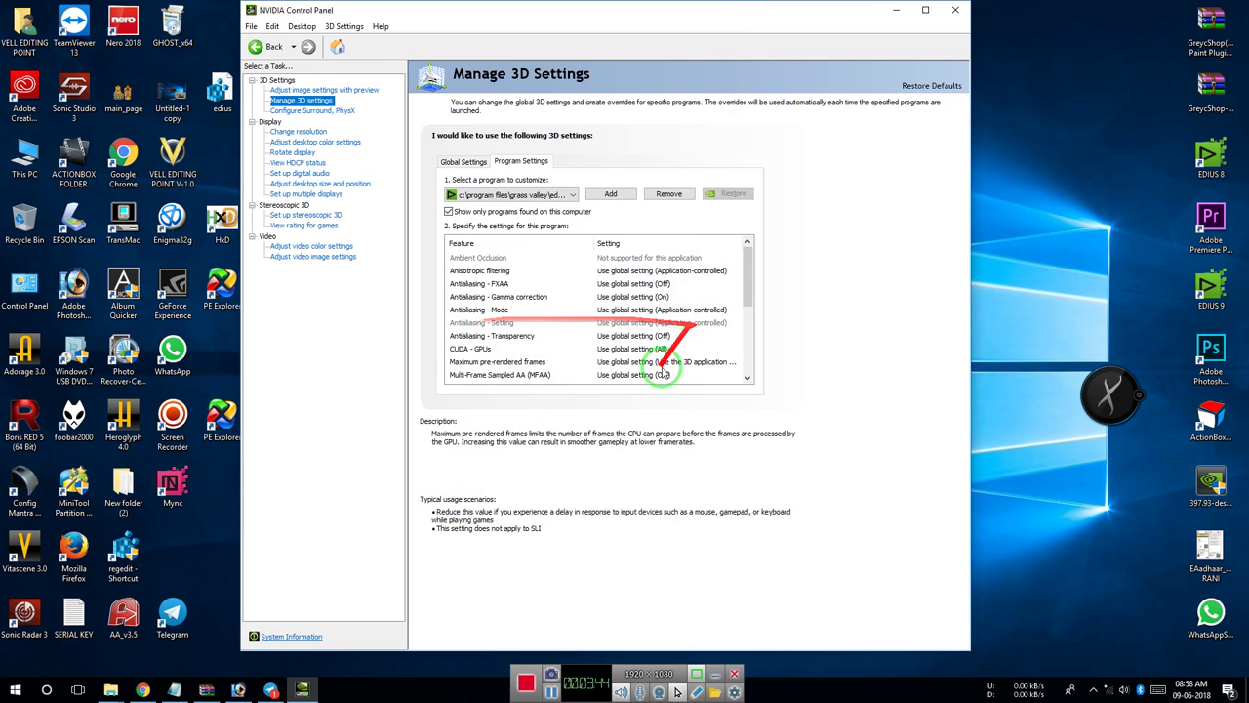